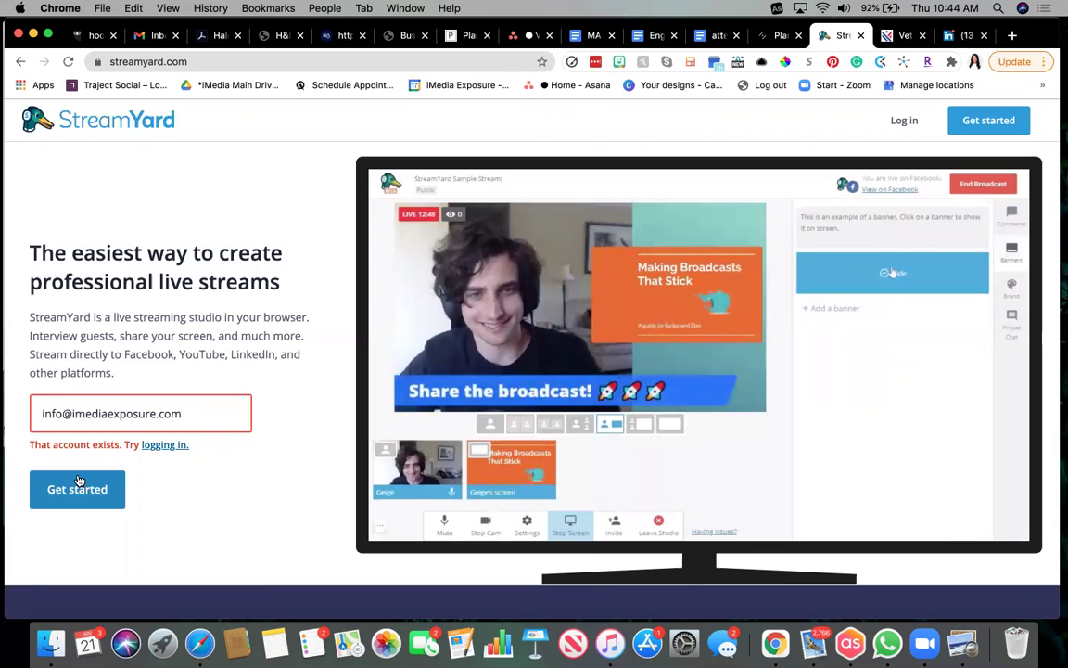
Log in with the existing account, request an emailed login code, and open Mail to find it.
{"action": "left_click", "coordinate": [179, 444]}
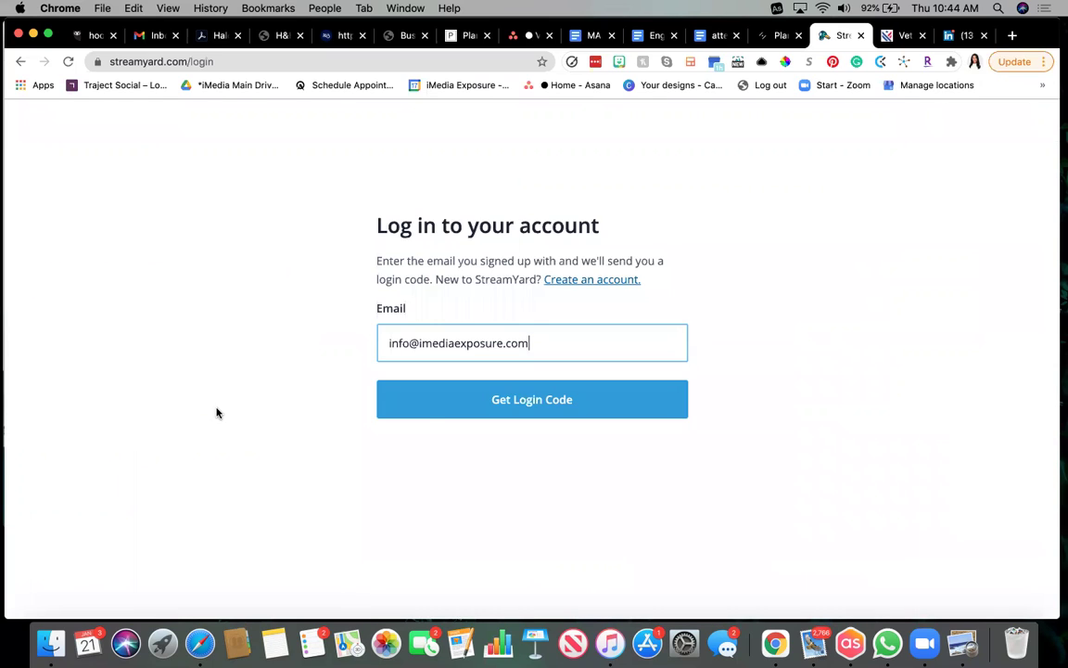
{"action": "left_click", "coordinate": [424, 401]}
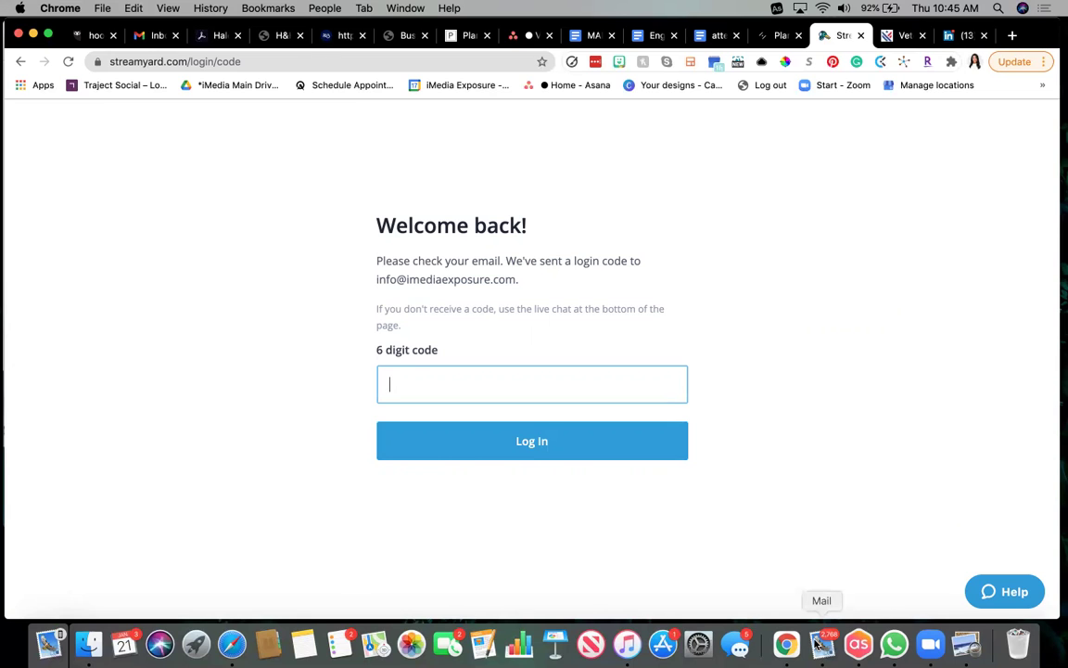
{"action": "left_click", "coordinate": [820, 642]}
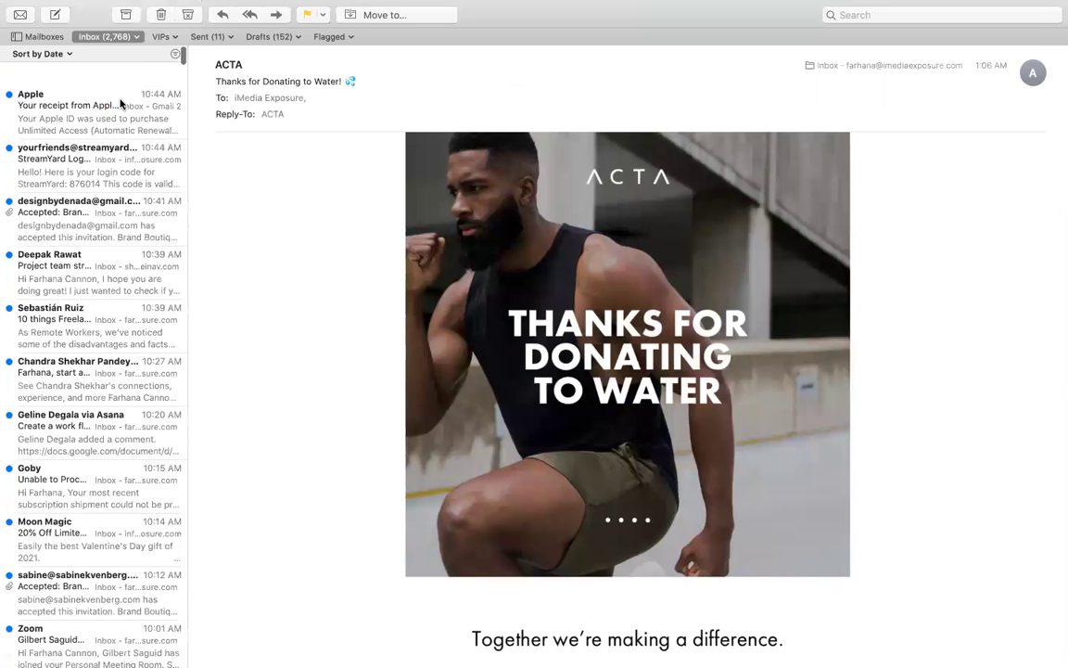
Open the StreamYard Login Code email, select and copy the code, then close Mail.
{"action": "left_click", "coordinate": [107, 149]}
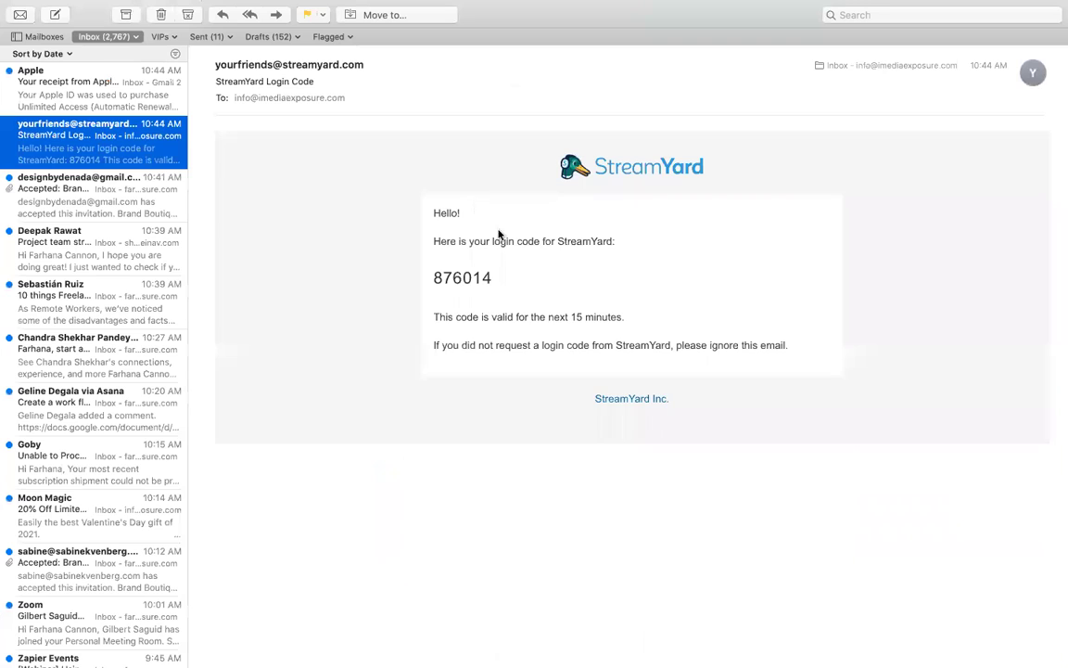
{"action": "left_click_drag", "start_coordinate": [502, 285], "coordinate": [422, 279]}
{"action": "key", "text": "super+c"}
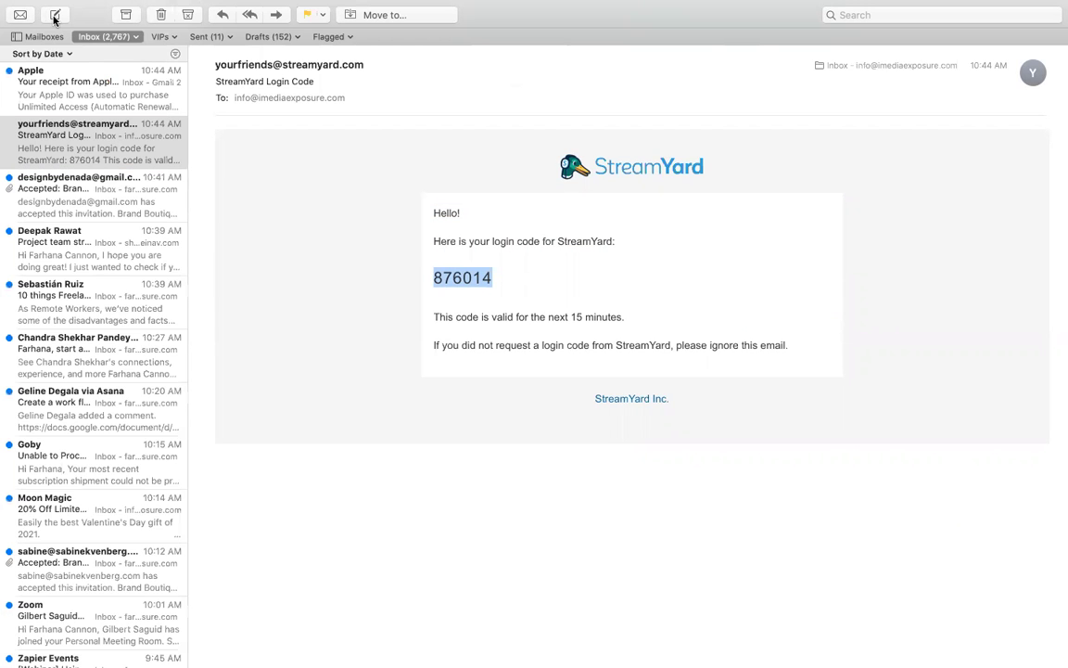
{"action": "key", "text": "Escape"}
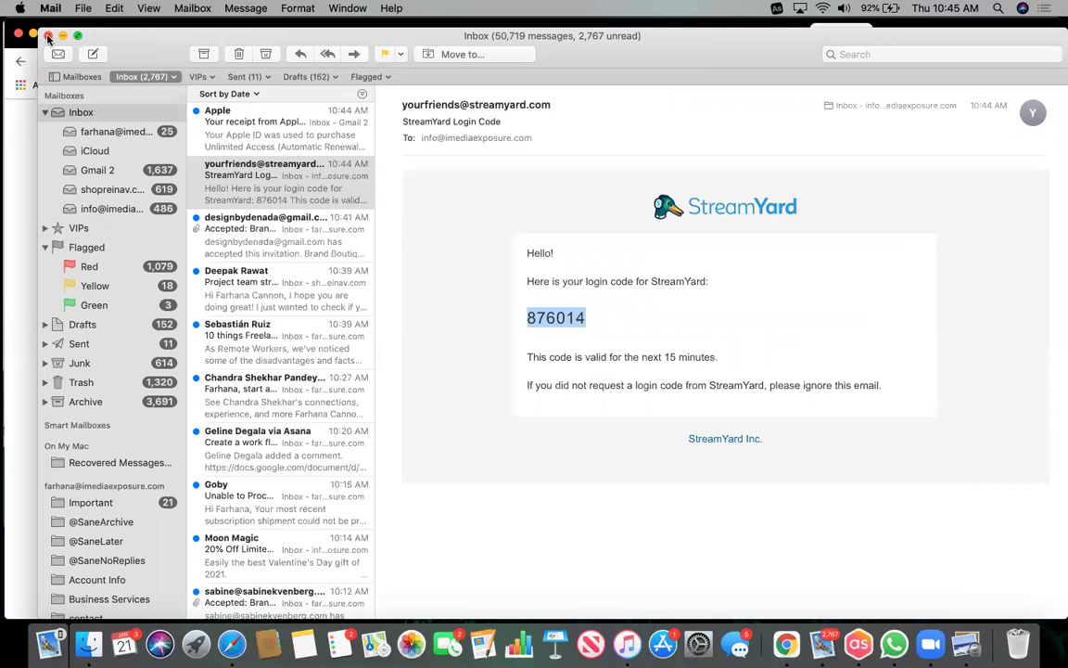
{"action": "left_click", "coordinate": [48, 36]}
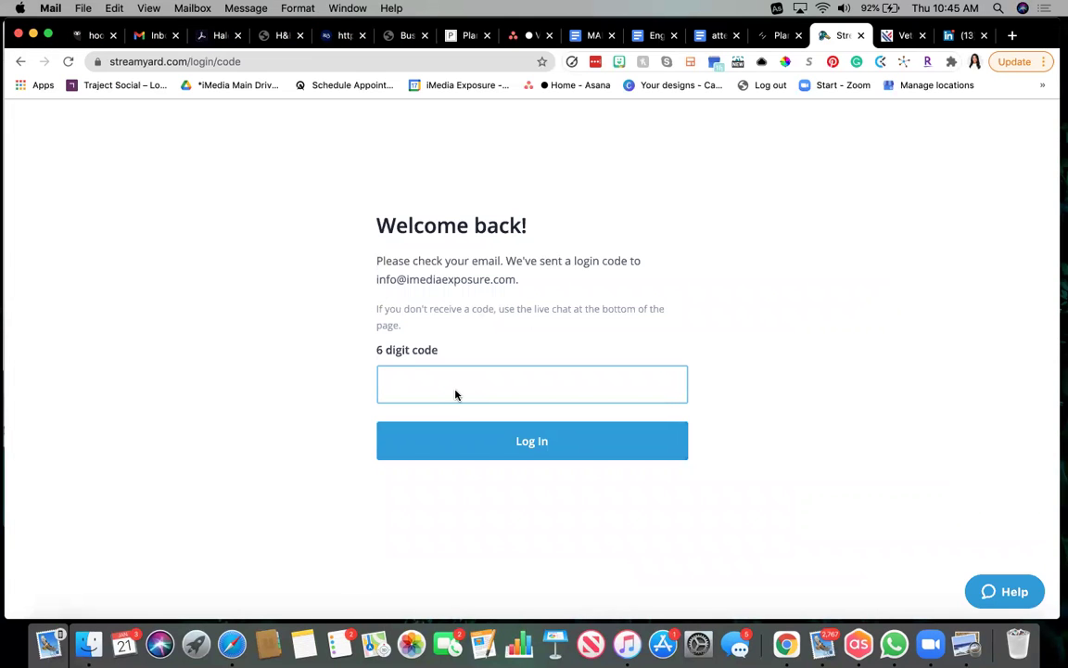
Paste the emailed code to log in, then page through and close the announcement modal.
{"action": "key", "text": "super+v"}
{"action": "left_click", "coordinate": [476, 446]}
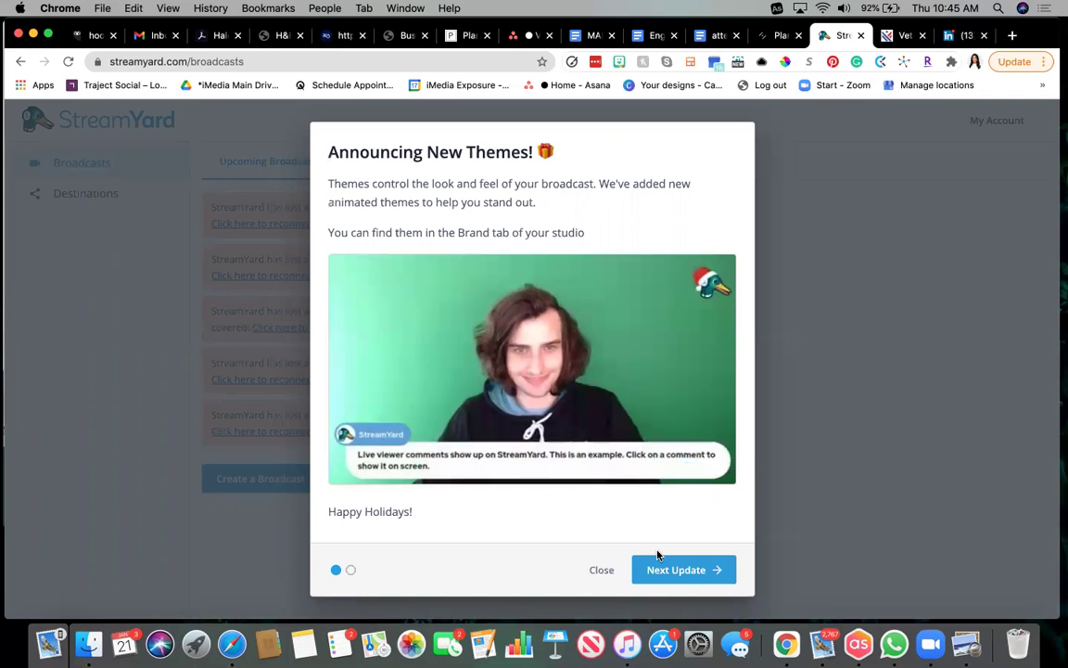
{"action": "left_click", "coordinate": [676, 577]}
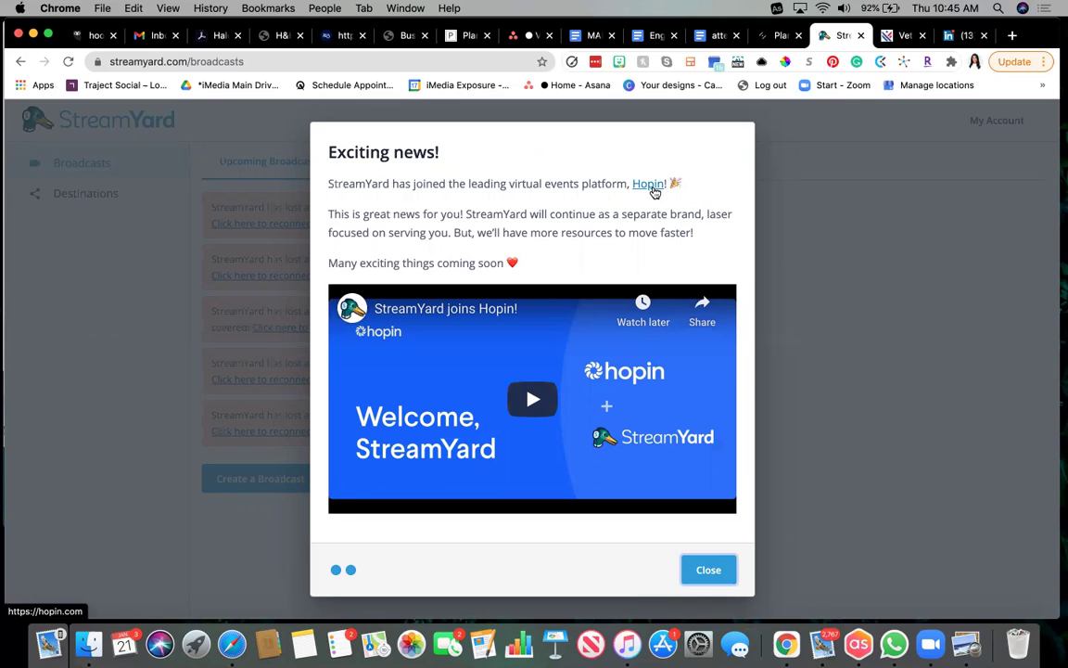
{"action": "left_click", "coordinate": [706, 572]}
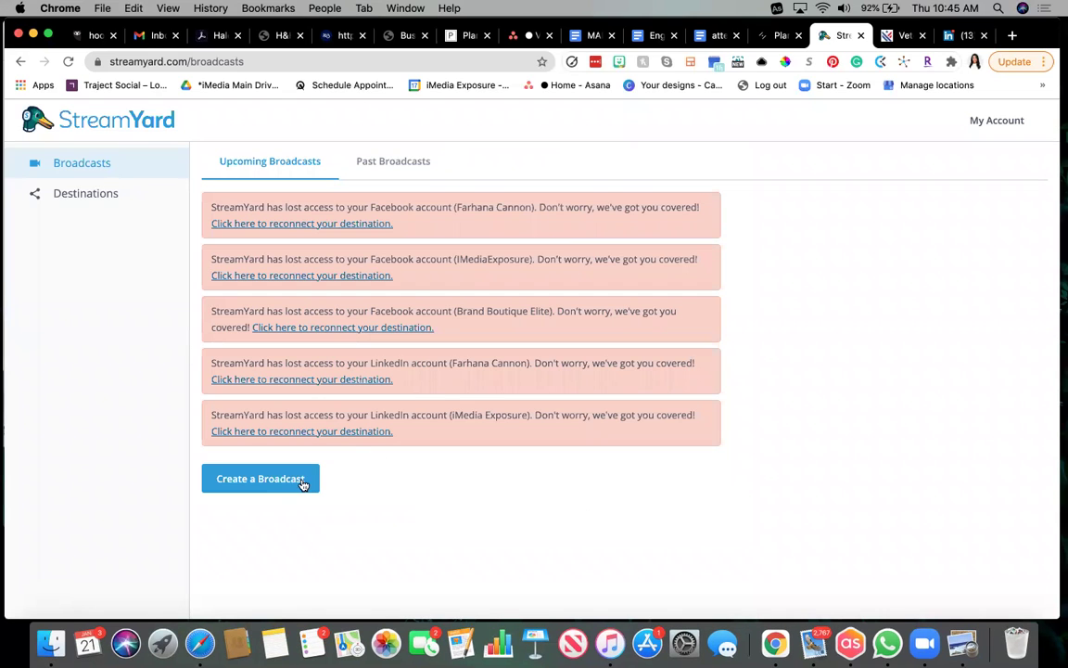
Create a broadcast going to the IMediaExposure Facebook page and iMedia Exposure YouTube channel.
{"action": "left_click", "coordinate": [282, 487]}
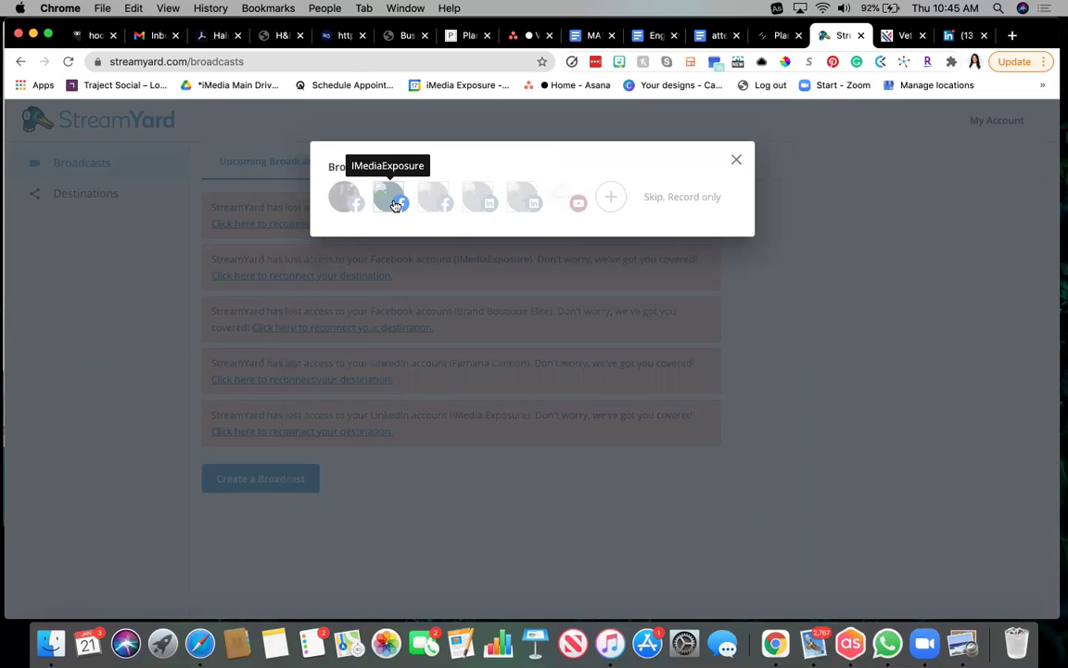
{"action": "left_click", "coordinate": [391, 198]}
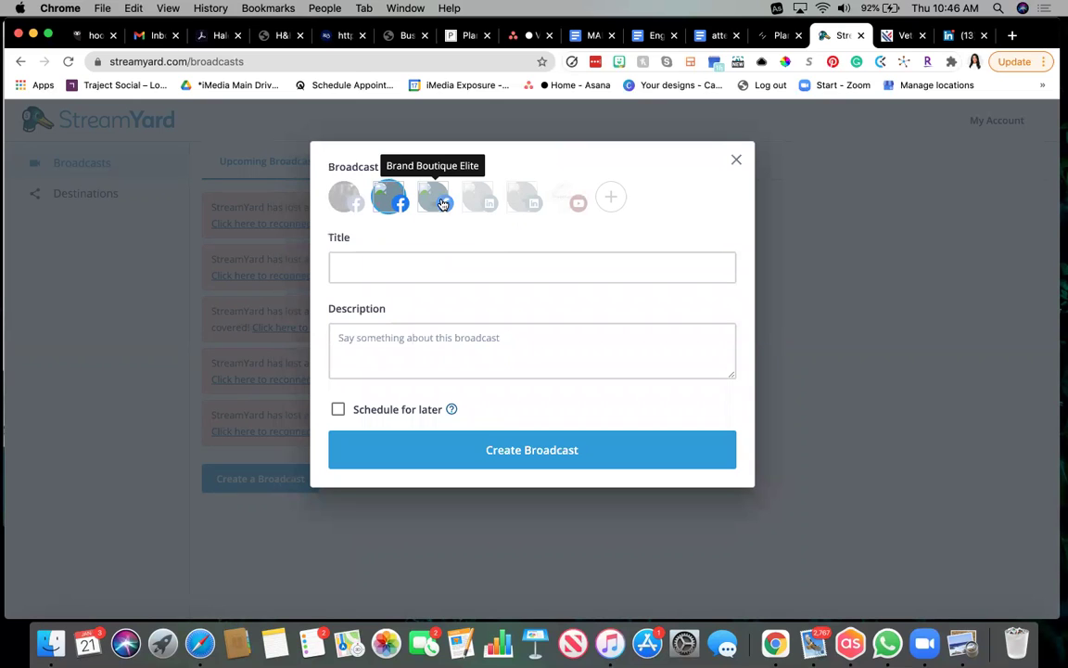
{"action": "left_click", "coordinate": [565, 200]}
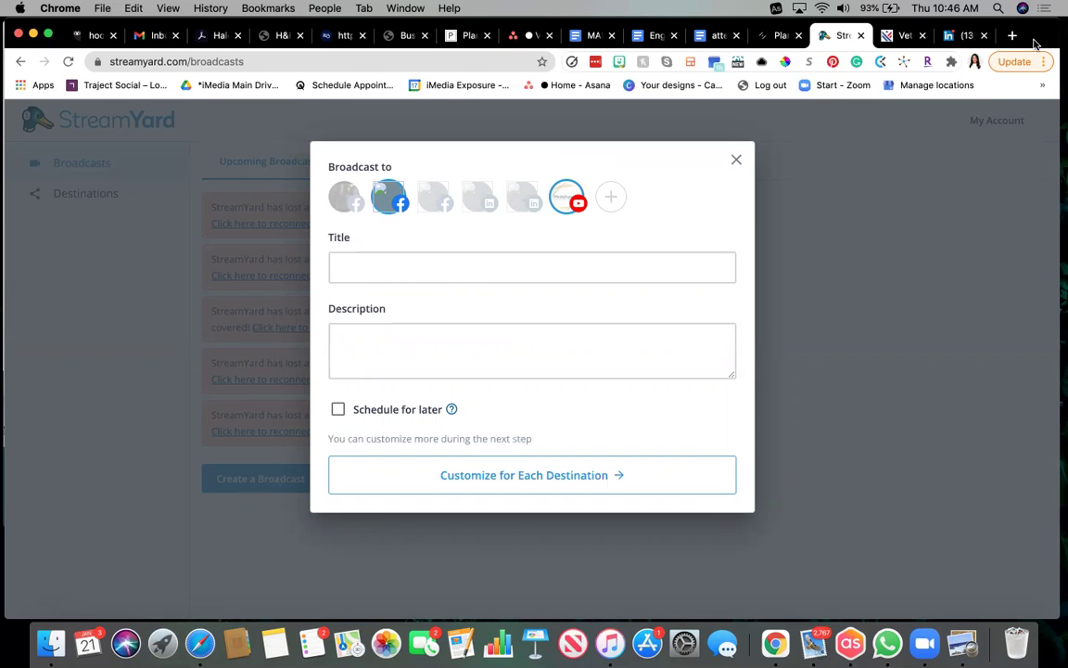
Preview the thumbnail image on the other desktop, then return to the broadcast dialog.
{"action": "key", "text": "ctrl+Right"}
{"action": "double_click", "coordinate": [1015, 131]}
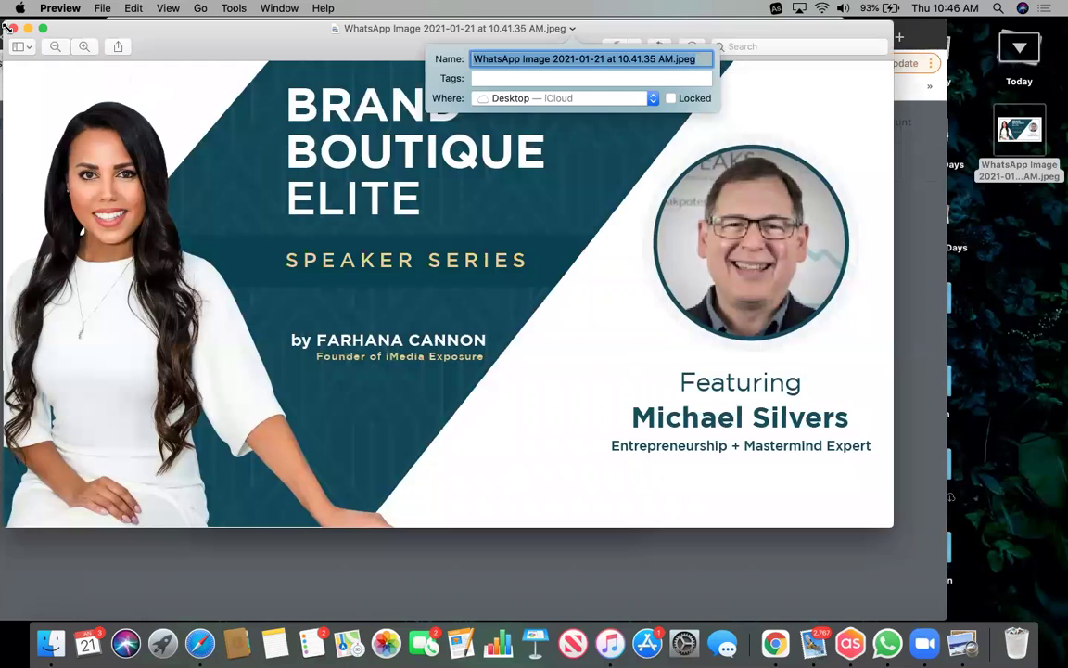
{"action": "left_click", "coordinate": [12, 30]}
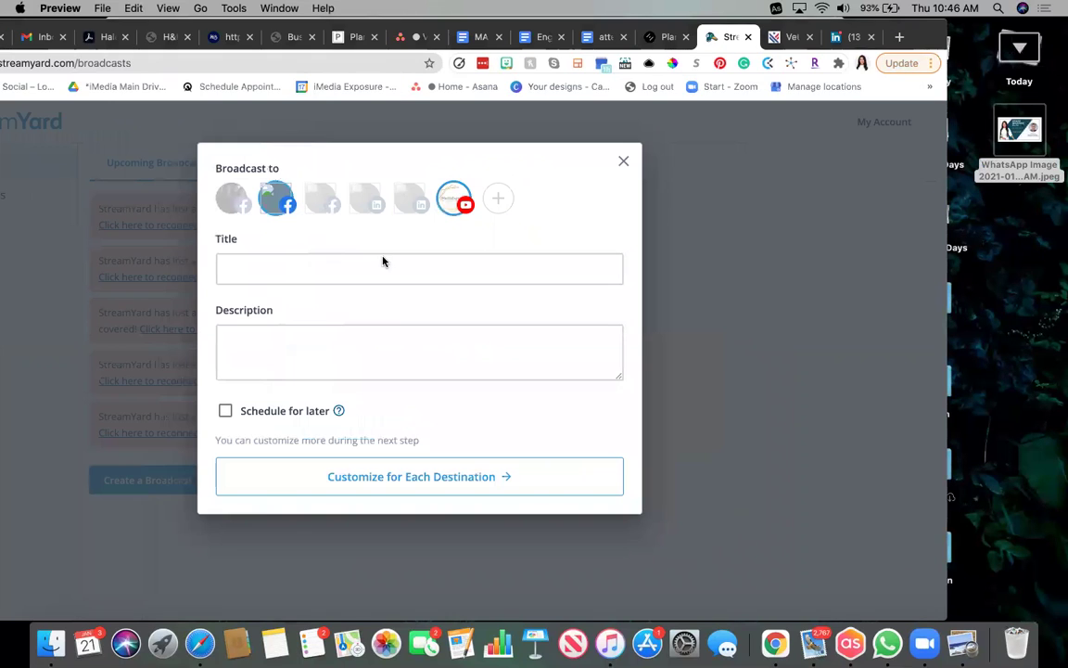
{"action": "left_click", "coordinate": [358, 263]}
Title the broadcast 'How to Host Powerful Masterminds for Entrepreneurs'.
{"action": "left_click", "coordinate": [336, 269]}
{"action": "type", "text": "How to host"}
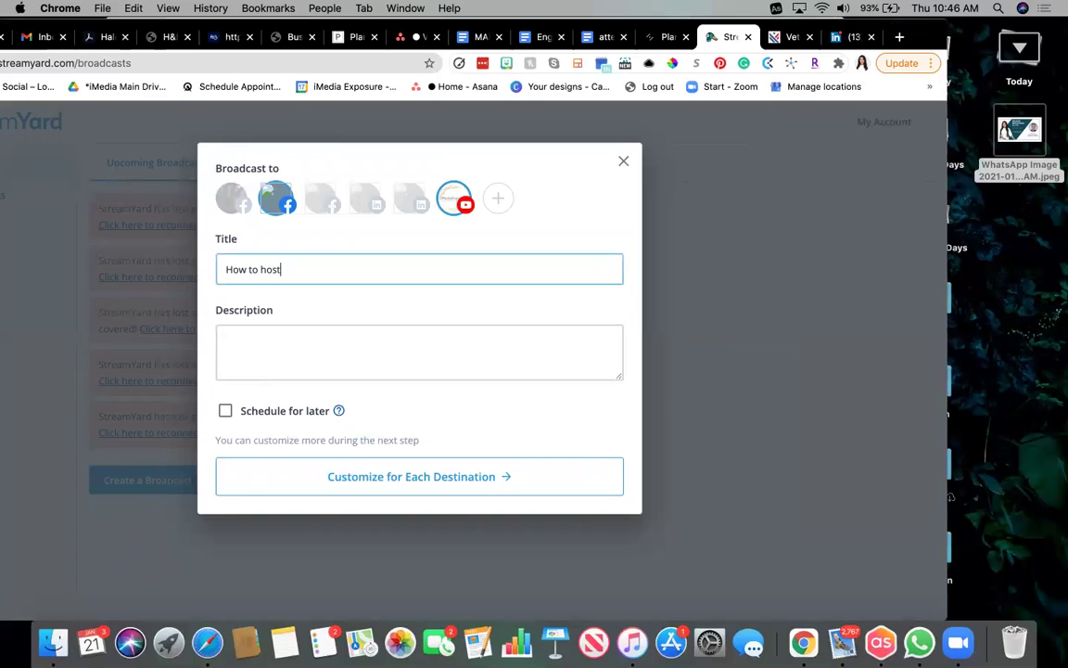
{"action": "key", "text": "BackSpace"}
{"action": "key", "text": "BackSpace"}
{"action": "key", "text": "BackSpace"}
{"action": "key", "text": "BackSpace"}
{"action": "type", "text": "Host Ef"}
{"action": "key", "text": "BackSpace"}
{"action": "type", "text": "Powerful "}
{"action": "type", "text": "Mat"}
{"action": "type", "text": "sterminds for "}
{"action": "type", "text": "Entrepren"}
{"action": "type", "text": "eurs"}
Describe it as Brand Boutique Elite's live session with the guest on creating masterminds for entrepreneurs.
{"action": "left_click", "coordinate": [299, 351]}
{"action": "type", "text": "Join"}
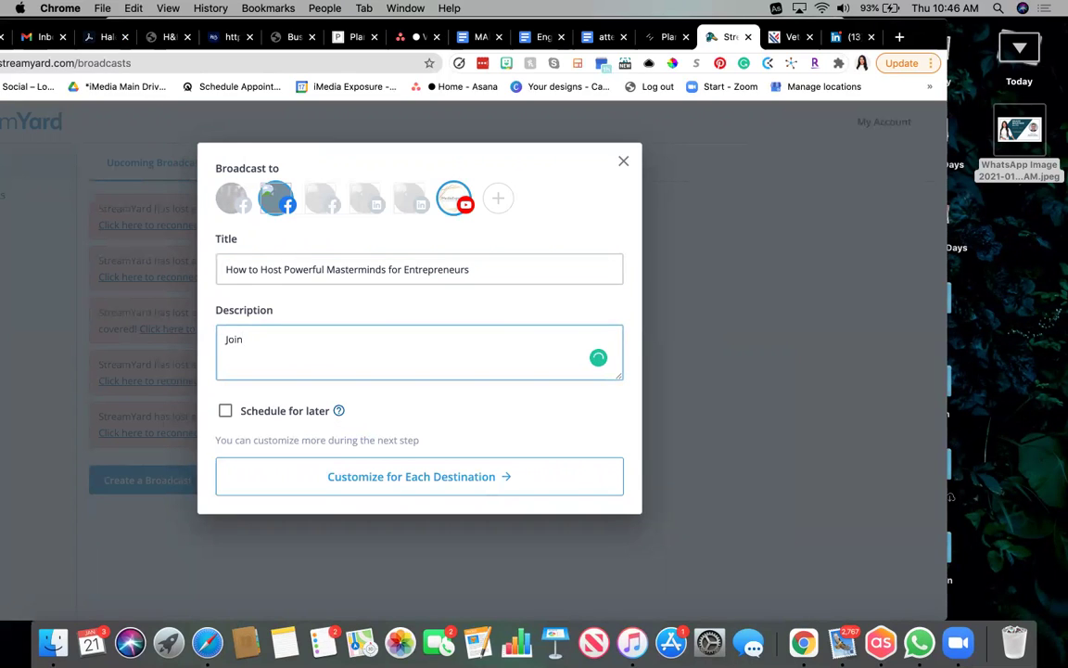
{"action": "type", "text": " Brand Boutique Elite"}
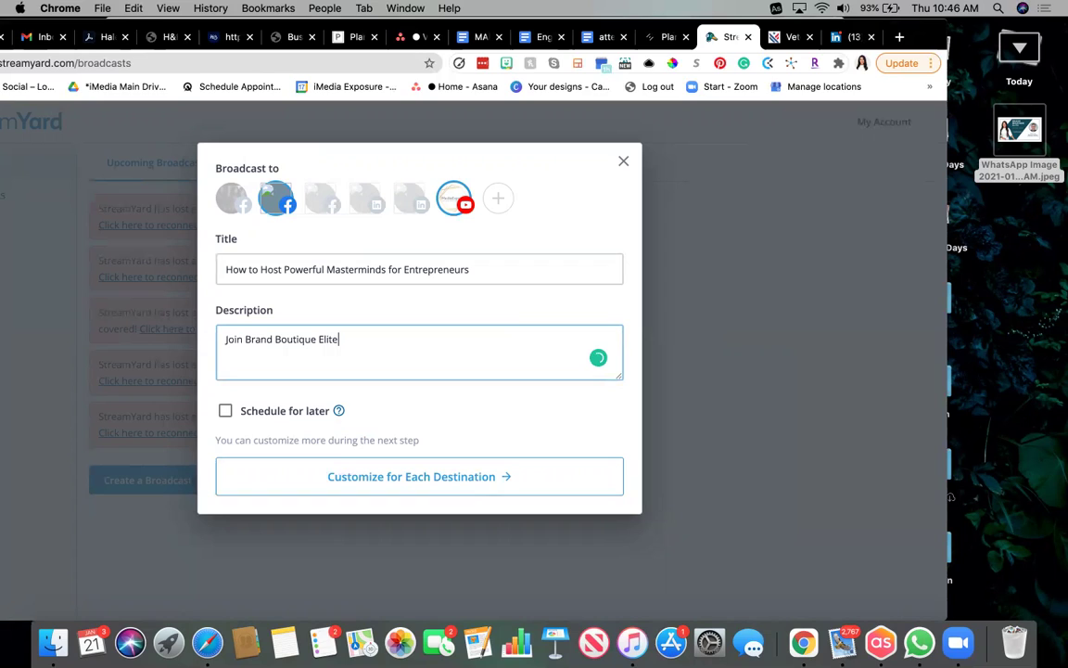
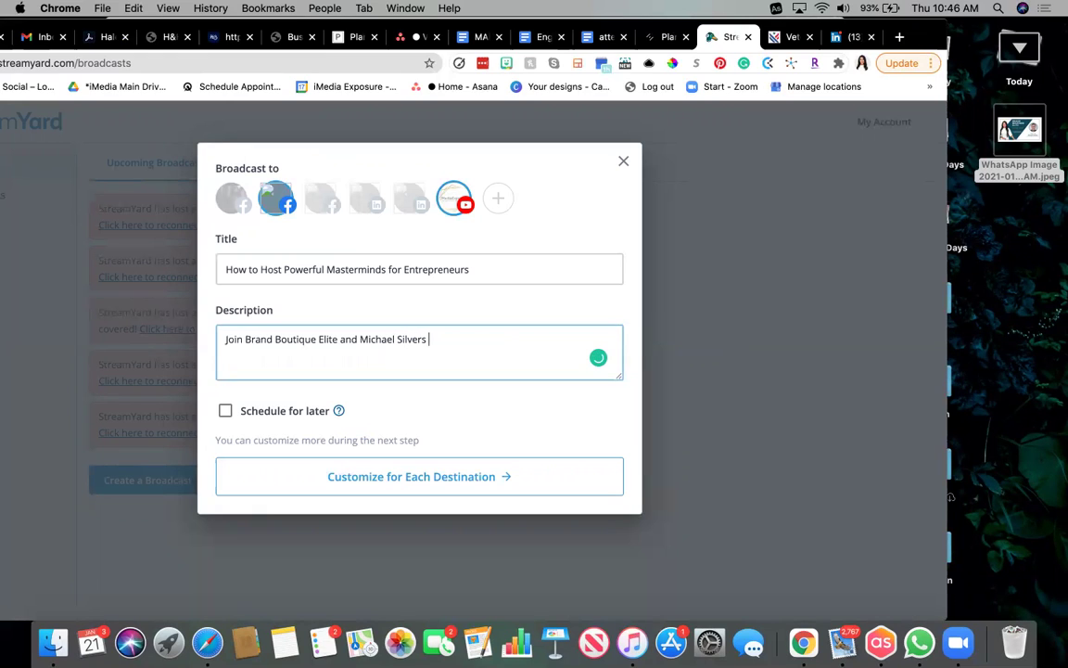
{"action": "type", "text": " on our live sharin"}
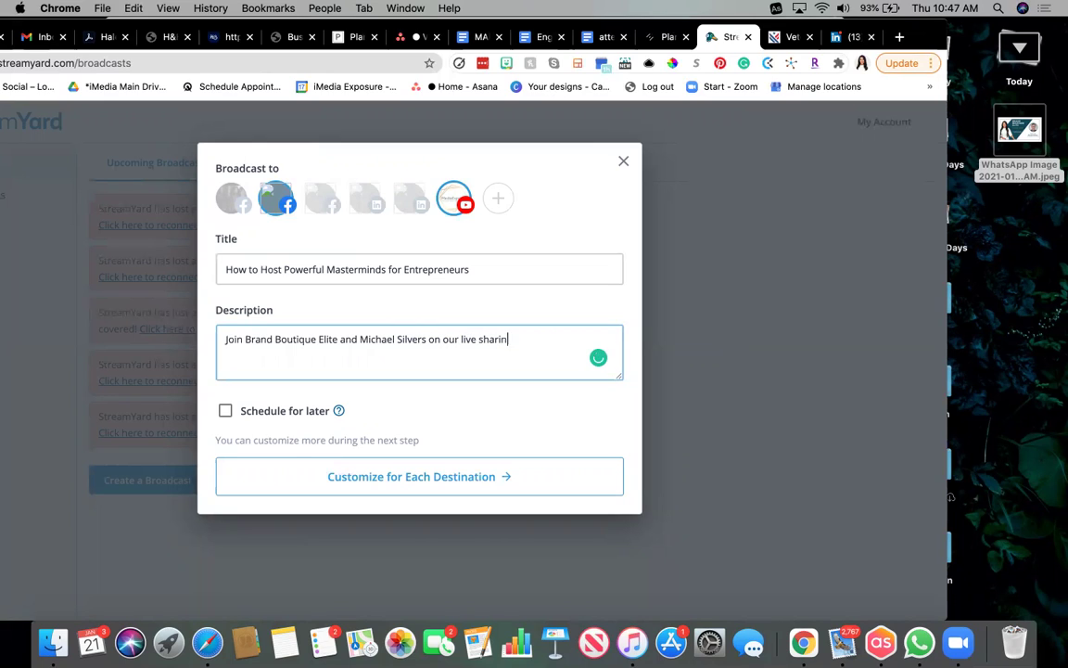
{"action": "type", "text": "g tips on effectively creating masterminds a"}
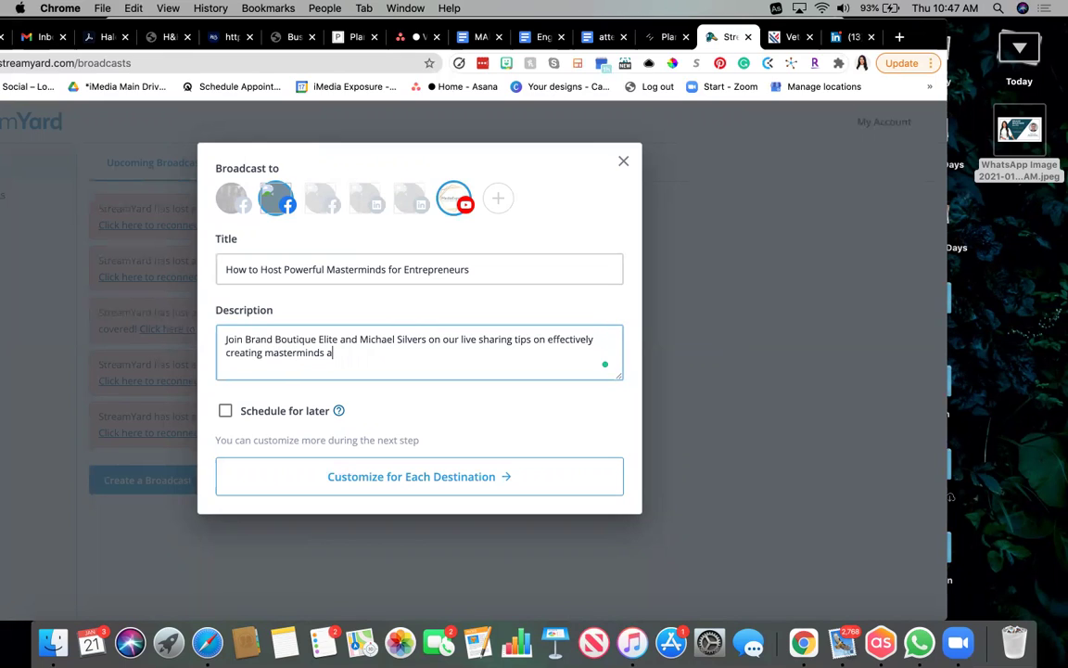
{"action": "type", "text": "for entrepreneurs."}
{"action": "key", "text": "Return"}
{"action": "key", "text": "super+v"}
{"action": "key", "text": "BackSpace"}
{"action": "key", "text": "BackSpace"}
{"action": "key", "text": "BackSpace"}
{"action": "key", "text": "BackSpace"}
{"action": "key", "text": "BackSpace"}
{"action": "key", "text": "BackSpace"}
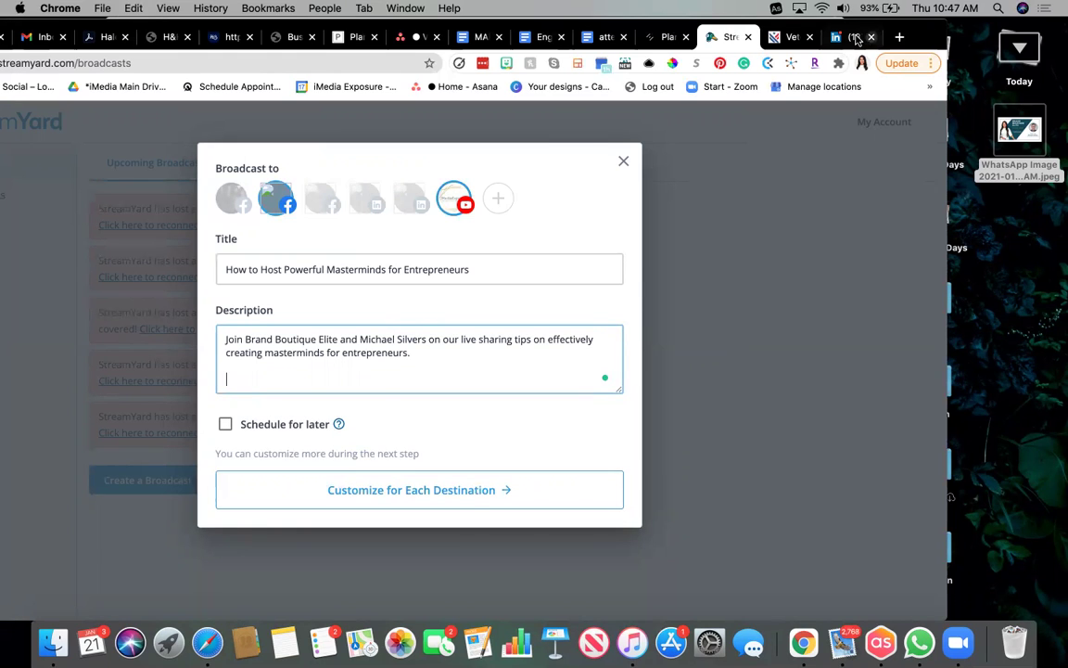
{"action": "left_click", "coordinate": [855, 37]}
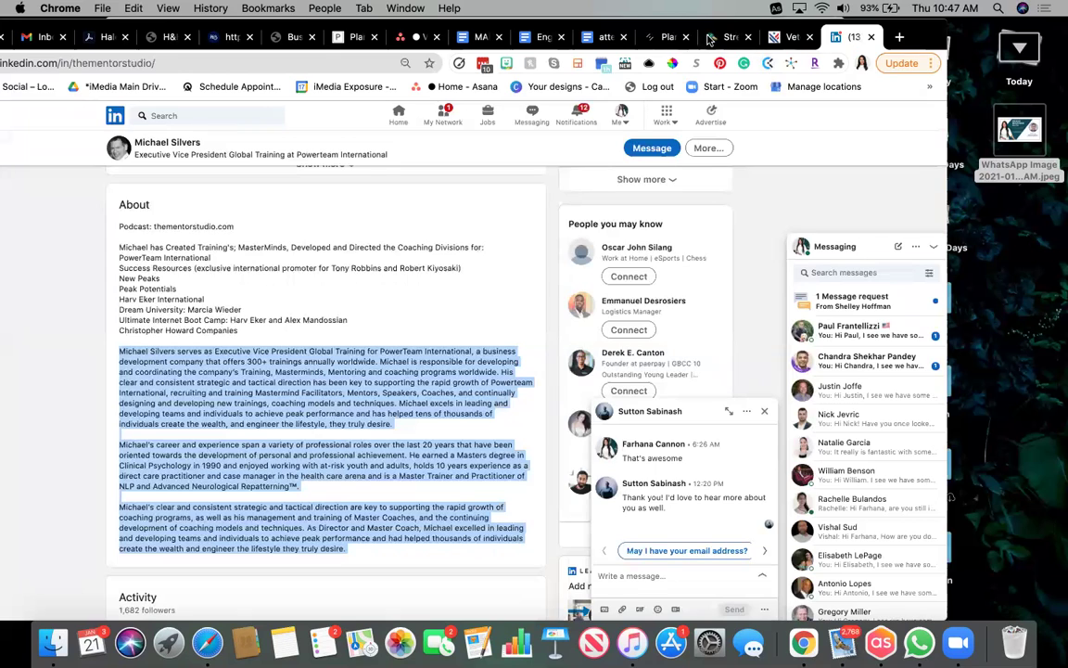
Paste the guest's bio into the description and end the title with 'w/' plus the guest's name.
{"action": "left_click", "coordinate": [710, 37]}
{"action": "key", "text": "super+v"}
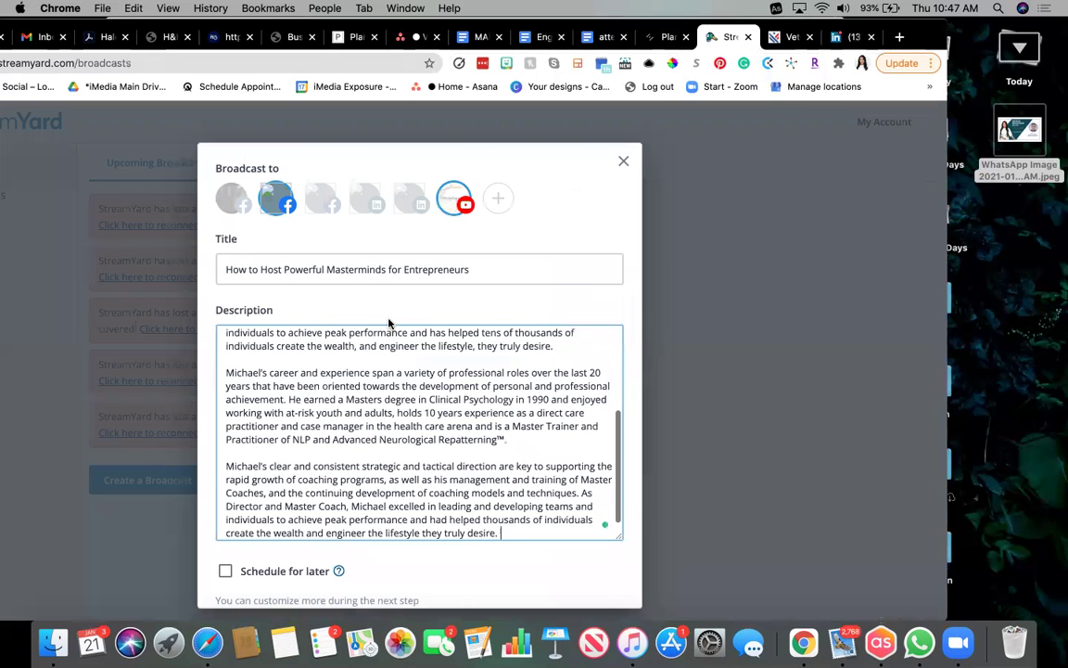
{"action": "left_click", "coordinate": [490, 268]}
{"action": "key", "text": "BackSpace"}
{"action": "key", "text": "BackSpace"}
{"action": "key", "text": "BackSpace"}
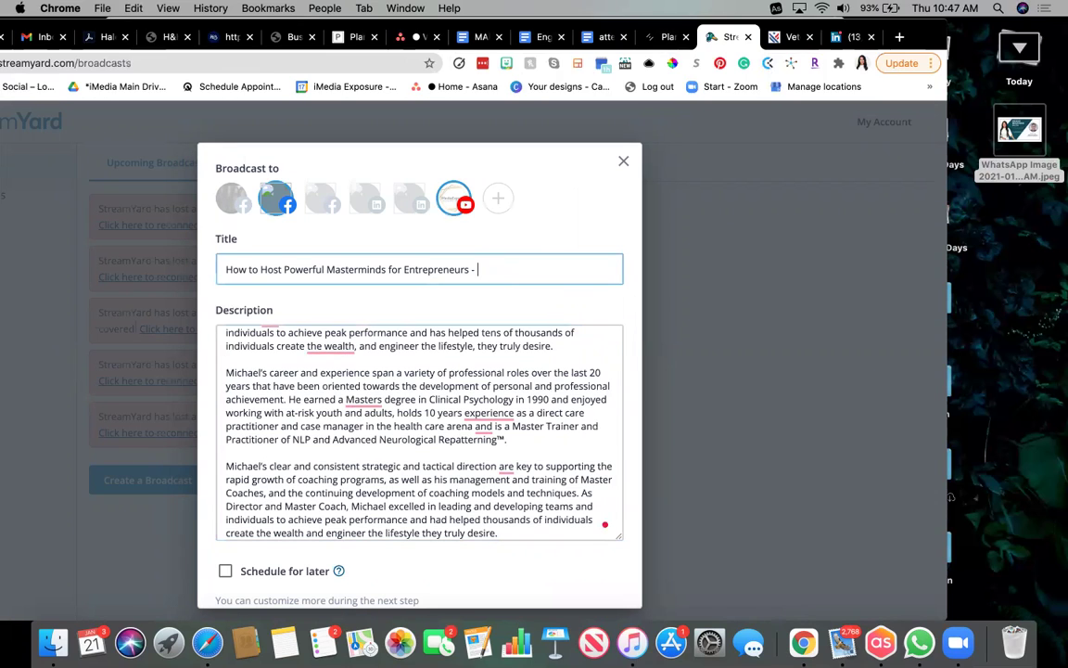
{"action": "key", "text": "BackSpace"}
{"action": "key", "text": "BackSpace"}
{"action": "key", "text": "BackSpace"}
{"action": "key", "text": "BackSpace"}
Drop 'the' before 'wealth', fix 'Masters', add 'of' after '10 years' and a comma after 'arena'.
{"action": "left_click", "coordinate": [330, 346]}
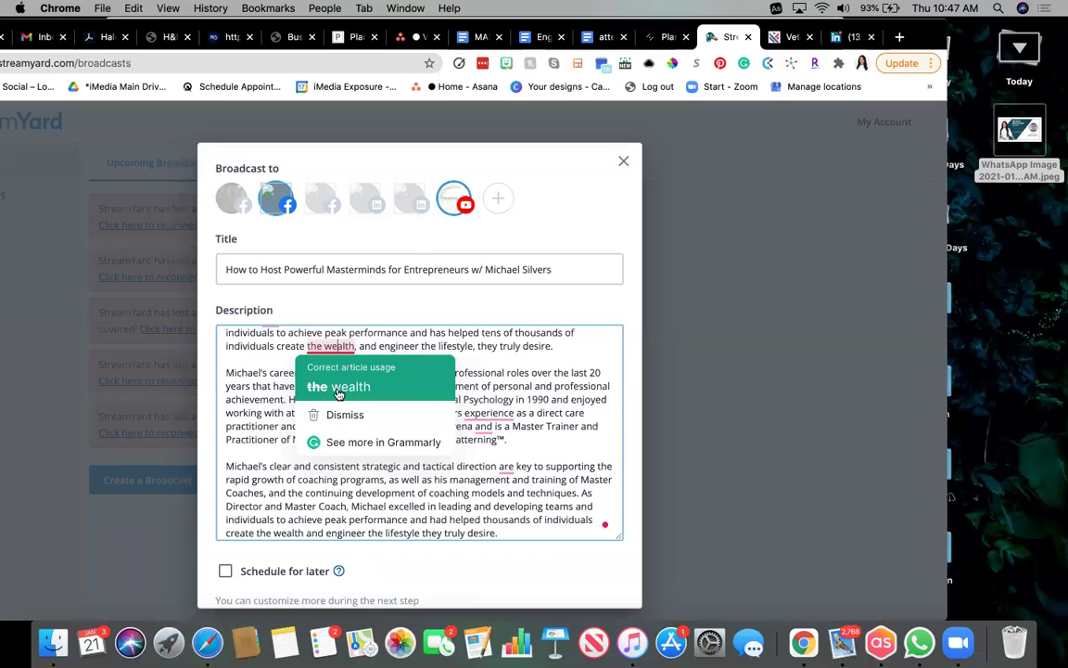
{"action": "left_click", "coordinate": [338, 389]}
{"action": "left_click", "coordinate": [361, 401]}
{"action": "left_click", "coordinate": [370, 439]}
{"action": "mouse_move", "coordinate": [517, 419]}
{"action": "left_click", "coordinate": [538, 443]}
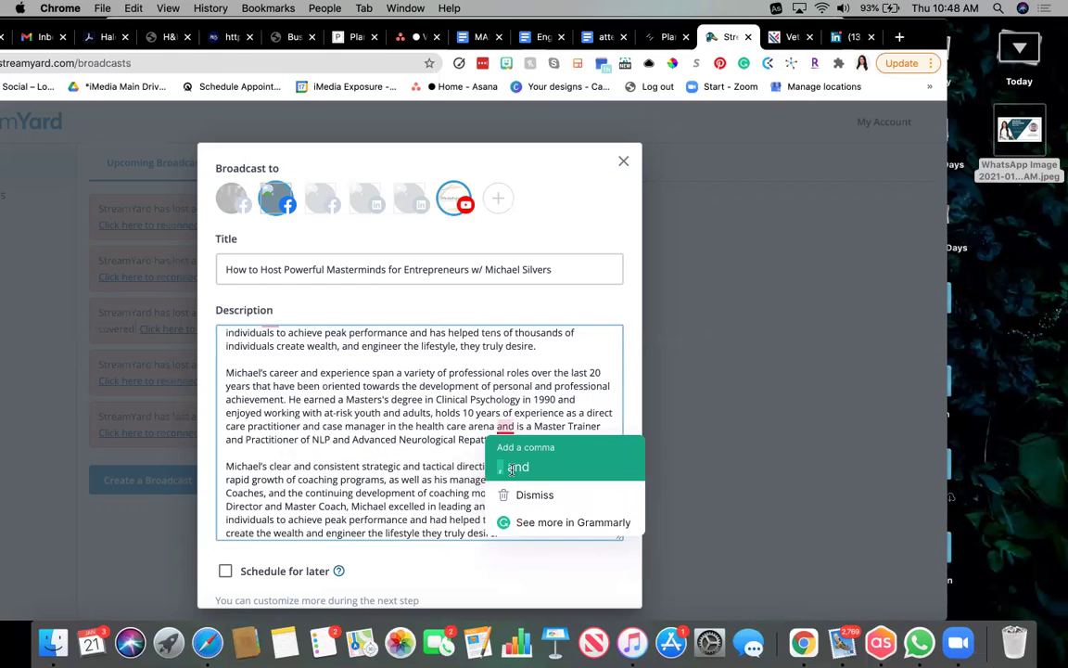
{"action": "left_click", "coordinate": [514, 479]}
Change 'are' to 'is' and add commas after 'Mentoring' and 'models'.
{"action": "mouse_move", "coordinate": [506, 465]}
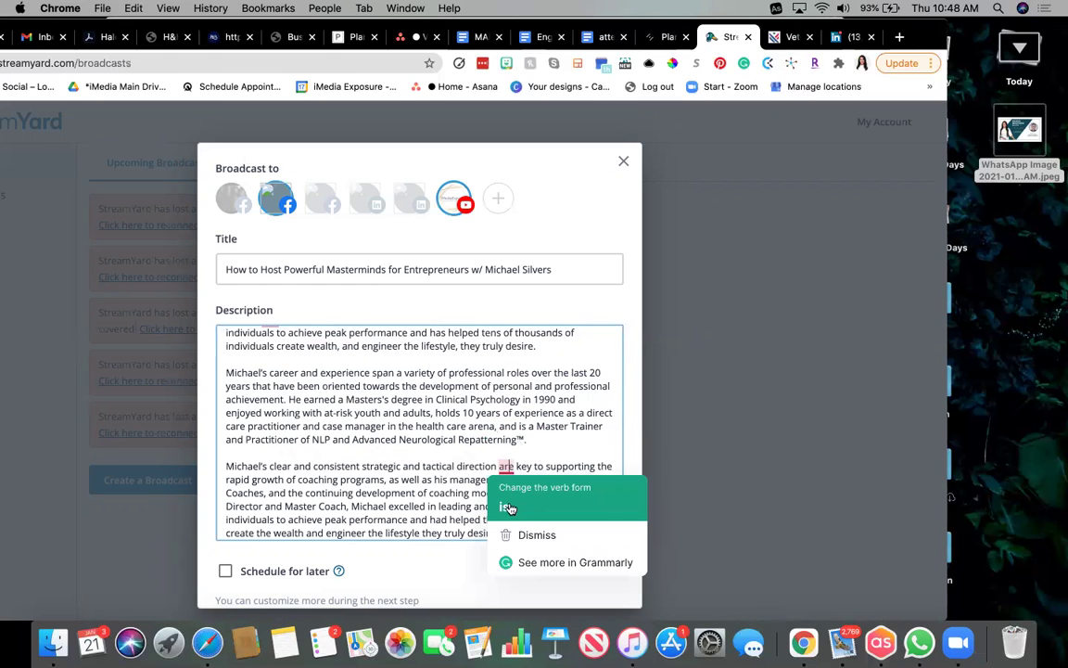
{"action": "left_click", "coordinate": [509, 509]}
{"action": "scroll", "coordinate": [509, 470], "scroll_direction": "down", "scroll_amount": 1}
{"action": "scroll", "coordinate": [509, 470], "scroll_direction": "up", "scroll_amount": 5}
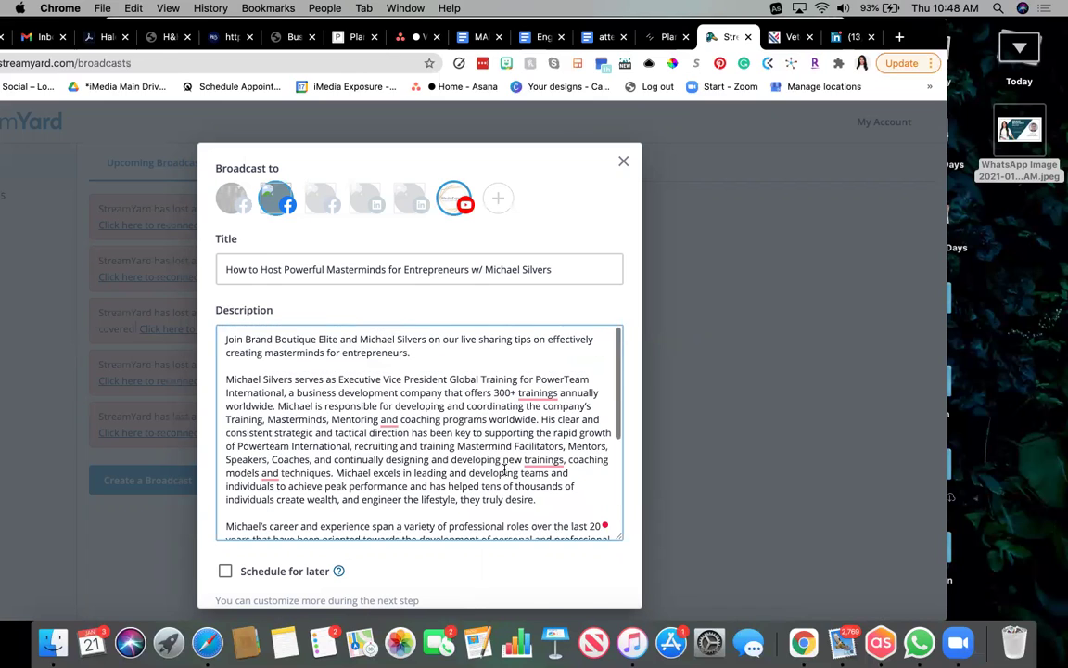
{"action": "mouse_move", "coordinate": [389, 420]}
{"action": "left_click", "coordinate": [402, 460]}
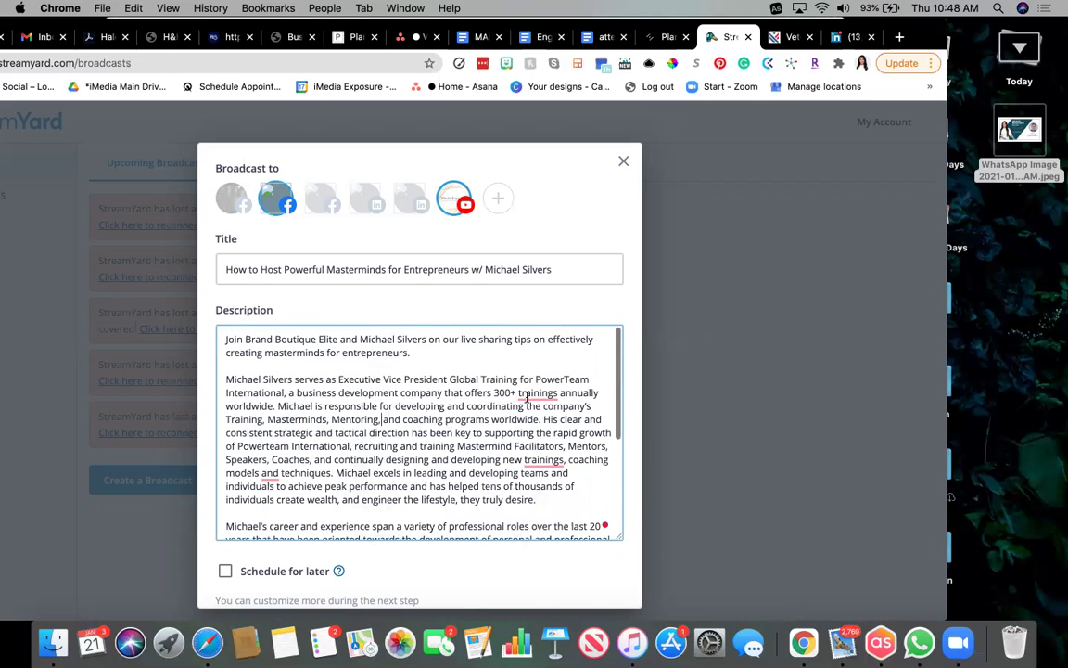
{"action": "mouse_move", "coordinate": [538, 393]}
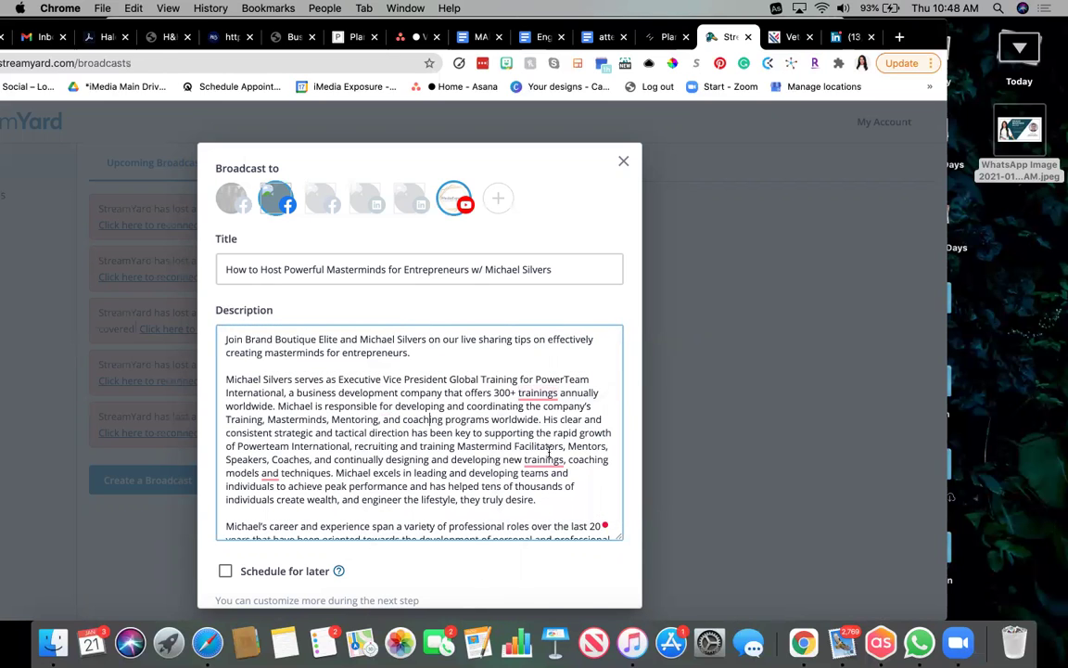
{"action": "mouse_move", "coordinate": [275, 478]}
{"action": "left_click", "coordinate": [280, 512]}
{"action": "scroll", "coordinate": [490, 502], "scroll_direction": "down", "scroll_amount": 3}
{"action": "scroll", "coordinate": [490, 502], "scroll_direction": "up", "scroll_amount": 3}
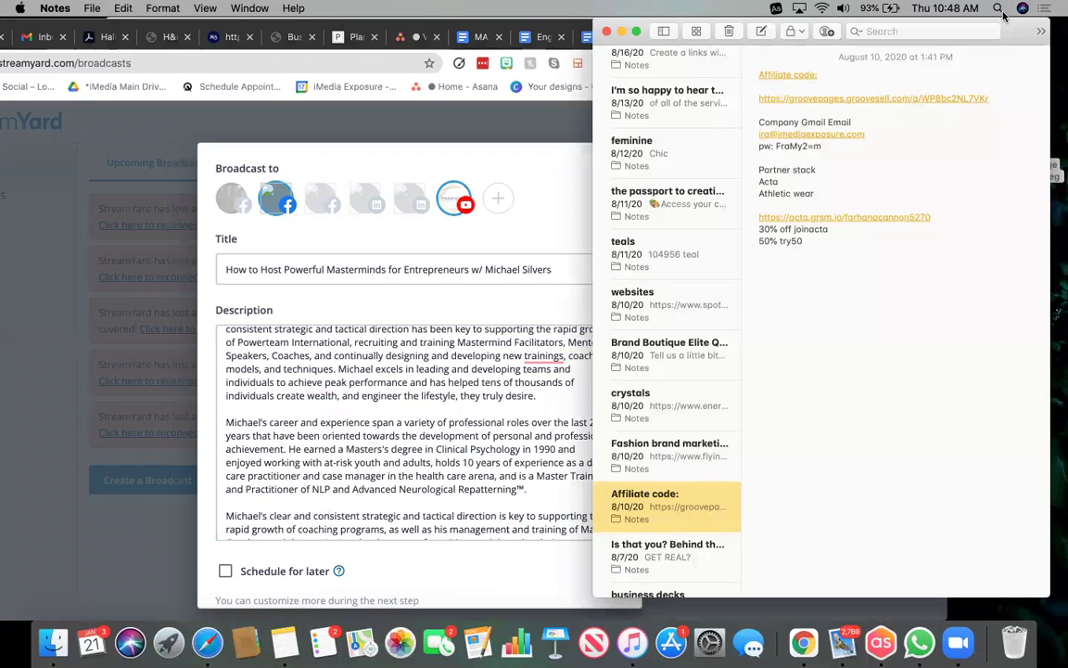
{"action": "left_click", "coordinate": [918, 33]}
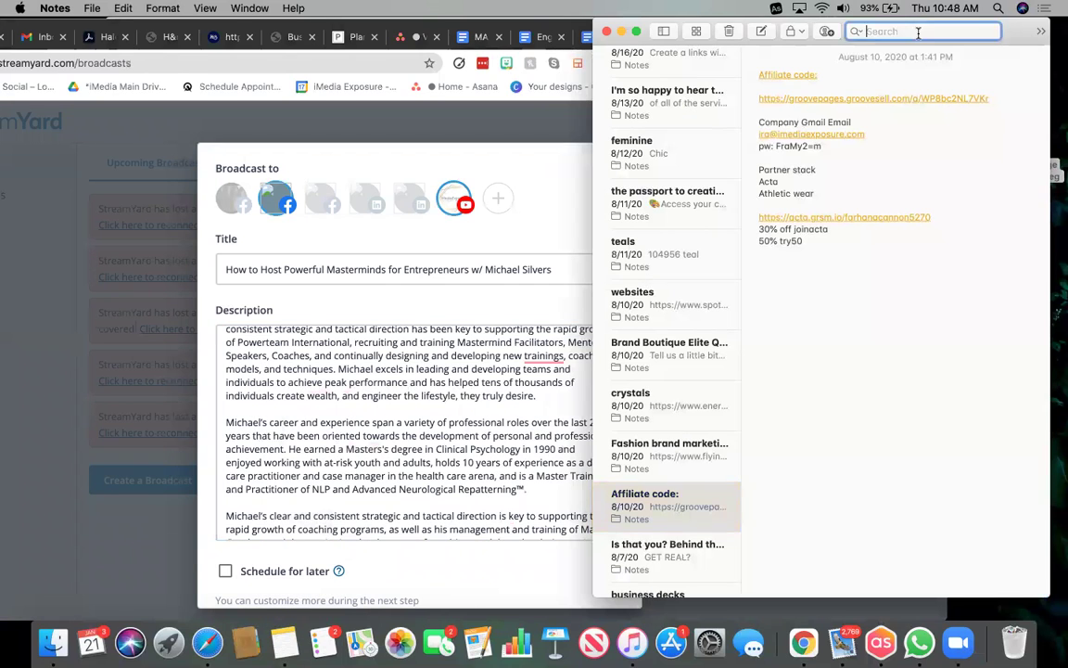
{"action": "type", "text": "brand bou"}
{"action": "key", "text": "BackSpace"}
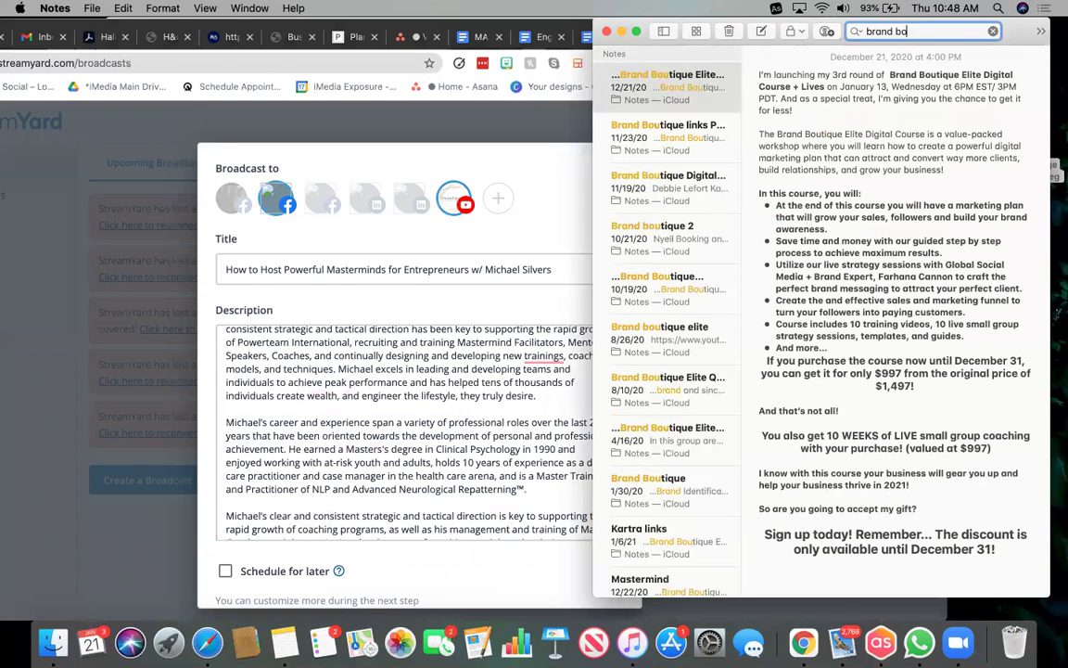
{"action": "key", "text": "BackSpace"}
{"action": "key", "text": "BackSpace"}
{"action": "key", "text": "BackSpace"}
{"action": "key", "text": "BackSpace"}
{"action": "key", "text": "BackSpace"}
{"action": "key", "text": "BackSpace"}
{"action": "key", "text": "BackSpace"}
{"action": "key", "text": "BackSpace"}
{"action": "type", "text": "podcast"}
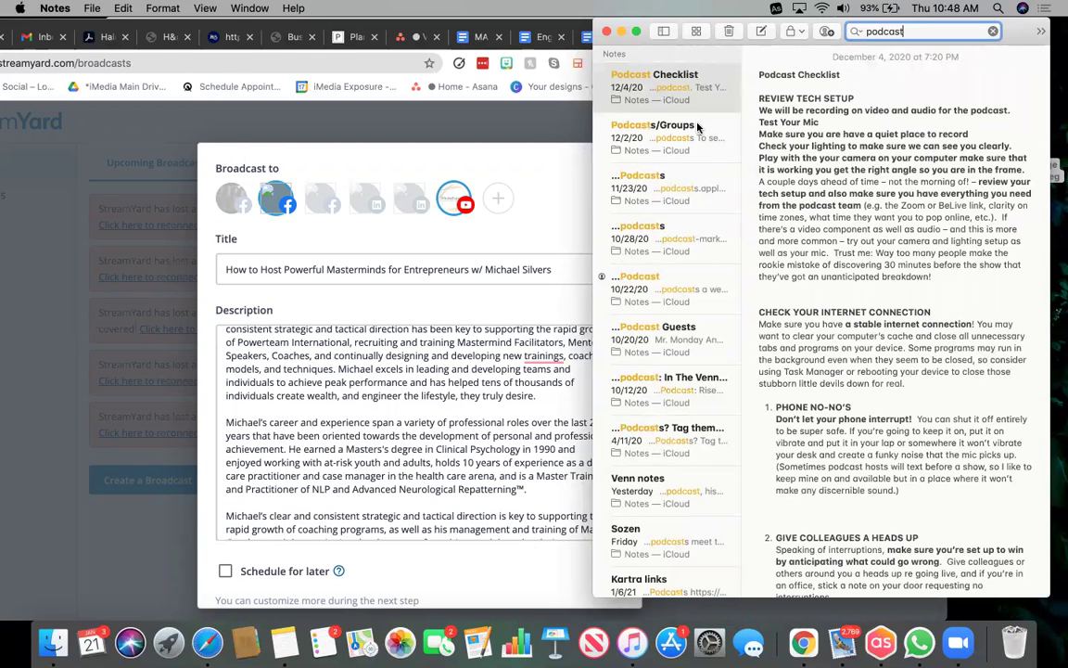
{"action": "left_click", "coordinate": [714, 192]}
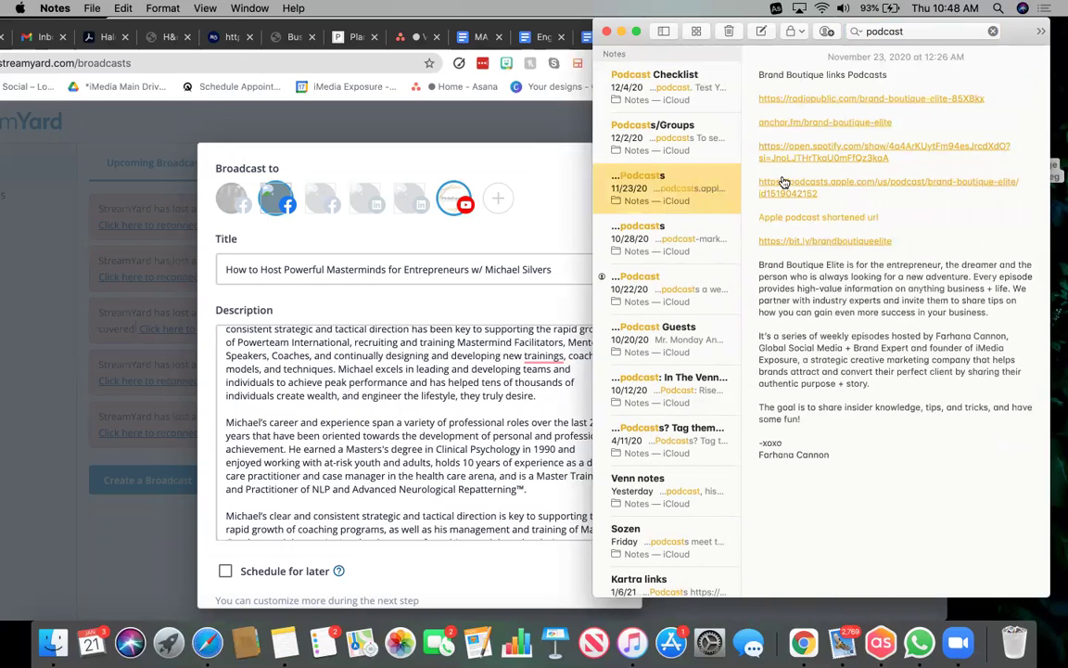
{"action": "left_click_drag", "start_coordinate": [896, 238], "coordinate": [757, 239]}
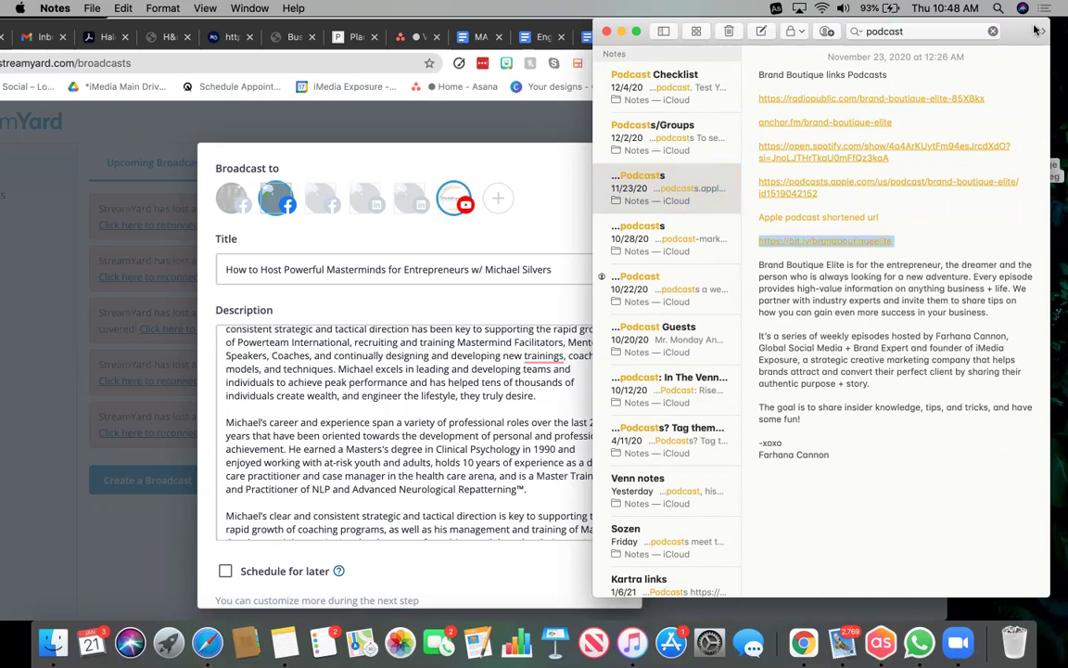
{"action": "left_click_drag", "start_coordinate": [654, 34], "coordinate": [697, 129]}
{"action": "key", "text": "cmd+h"}
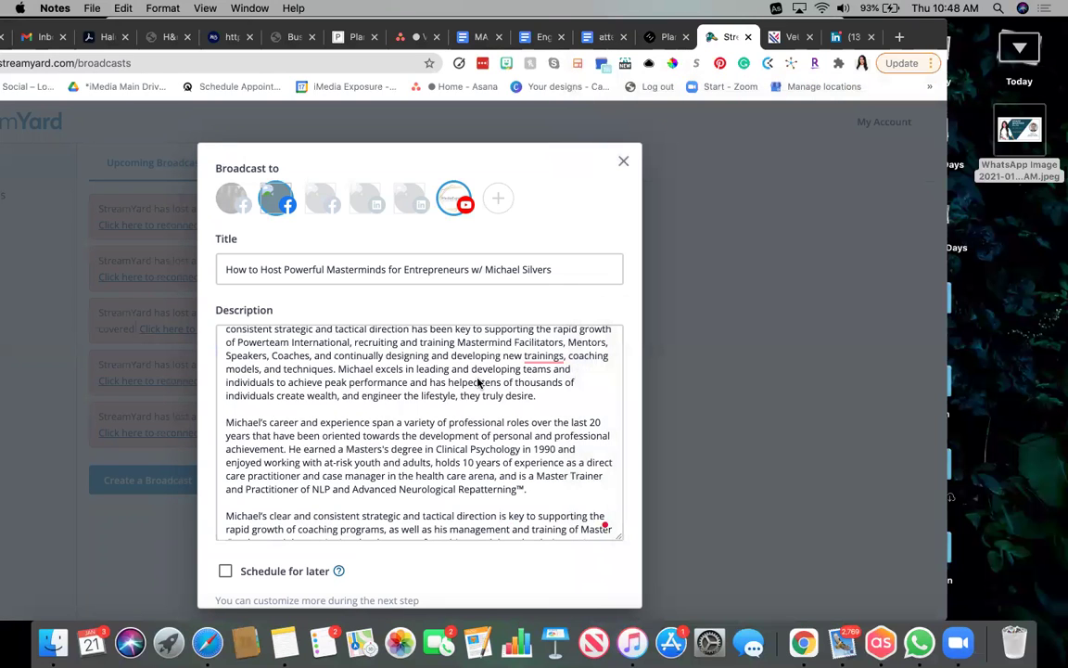
Add a new paragraph after the opening sentence reading 'Check out the Brand Boutique Elite Podcast here:'.
{"action": "scroll", "coordinate": [454, 435], "scroll_direction": "up", "scroll_amount": 3}
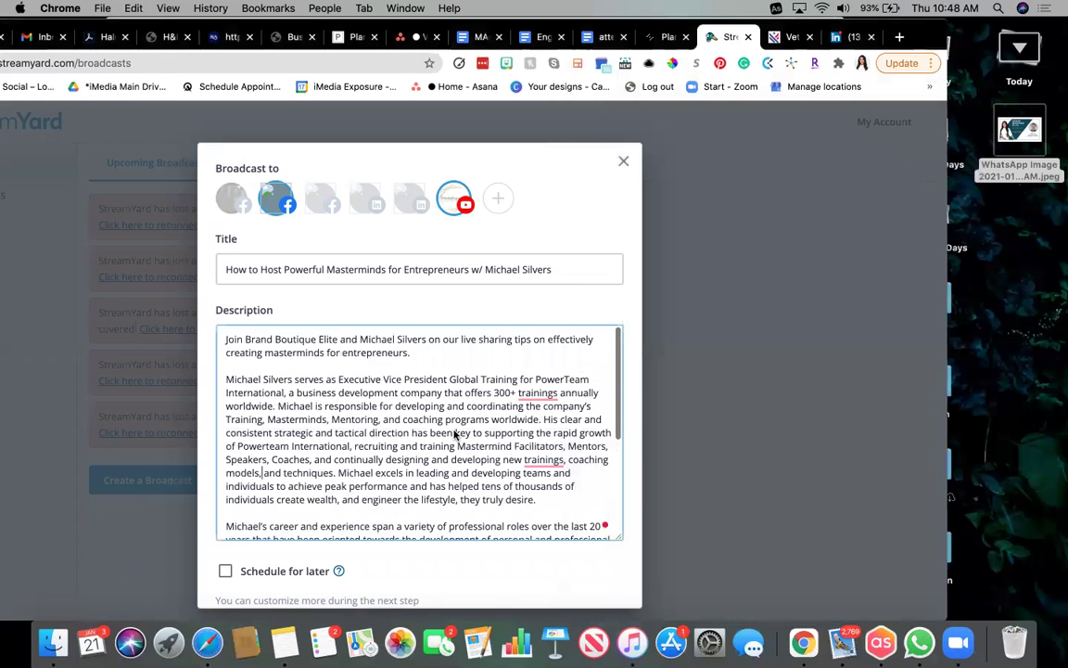
{"action": "left_click", "coordinate": [418, 355]}
{"action": "key", "text": "Return"}
{"action": "key", "text": "Return"}
{"action": "type", "text": "Check our the"}
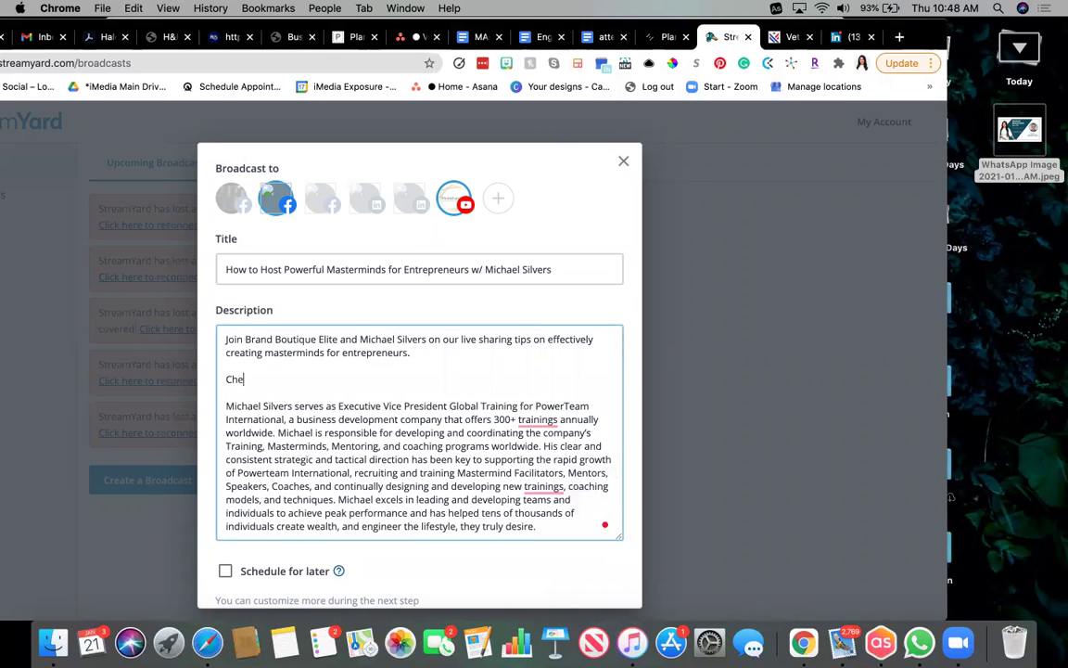
{"action": "key", "text": "BackSpace"}
{"action": "key", "text": "BackSpace"}
{"action": "key", "text": "BackSpace"}
{"action": "key", "text": "BackSpace"}
{"action": "key", "text": "alt+shift+Left"}
{"action": "type", "text": "out the brand"}
{"action": "key", "text": "BackSpace"}
{"action": "key", "text": "BackSpace"}
{"action": "key", "text": "BackSpace"}
{"action": "type", "text": "Brand"}
{"action": "key", "text": "BackSpace"}
{"action": "key", "text": "BackSpace"}
{"action": "type", "text": "nd"}
{"action": "left_click_drag", "start_coordinate": [338, 339], "coordinate": [276, 337]}
{"action": "key", "text": "super+c"}
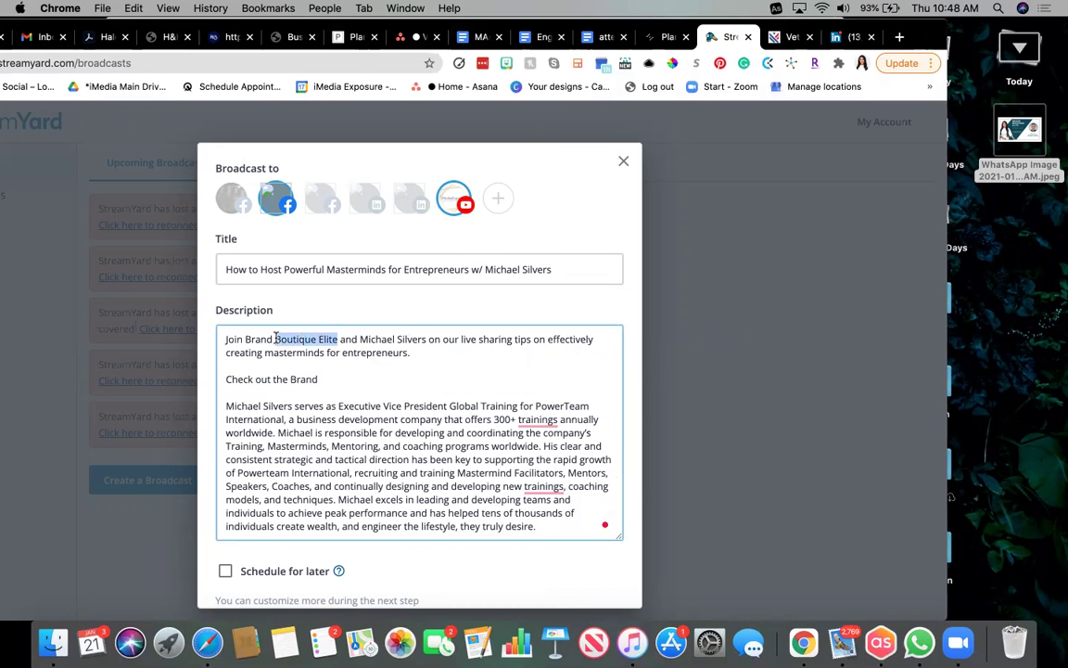
{"action": "left_click", "coordinate": [329, 379]}
{"action": "key", "text": "super+v"}
{"action": "type", "text": "Podcast"}
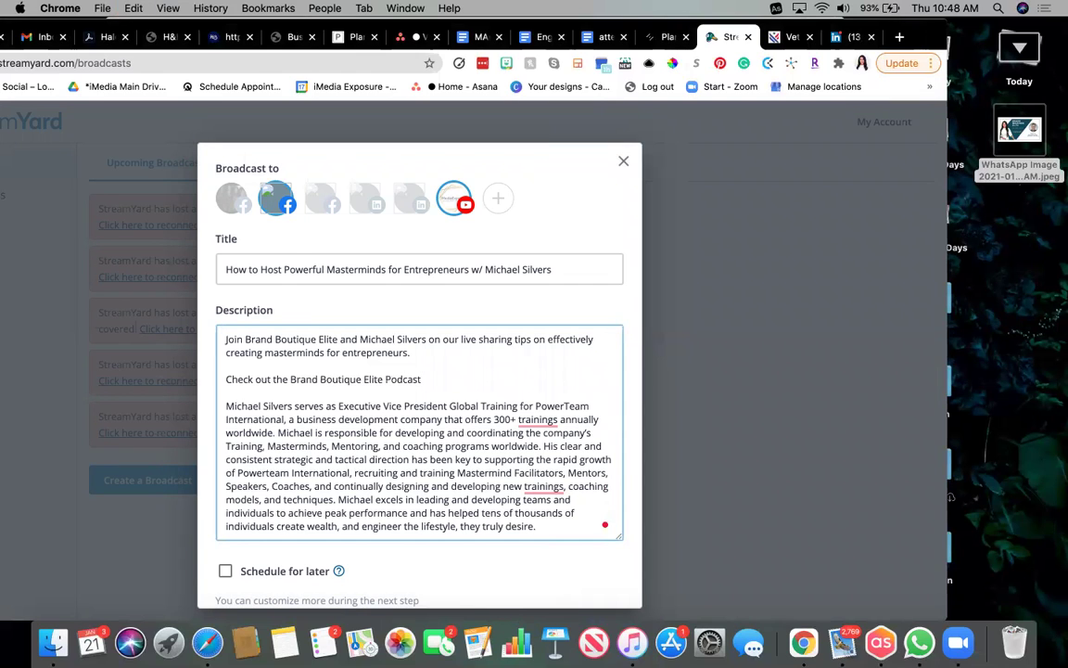
{"action": "type", "text": " here:"}
{"action": "key", "text": "super+v"}
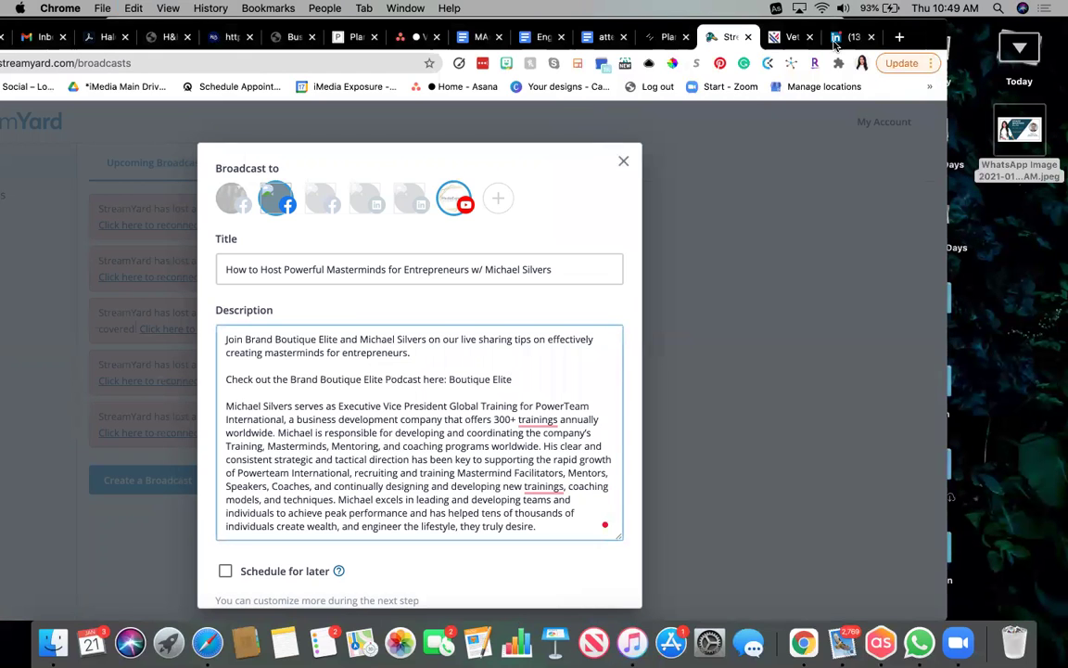
Replace the text after 'here:' with the bit.ly/brandboutiqueelite link copied from Notes.
{"action": "left_click", "coordinate": [275, 649]}
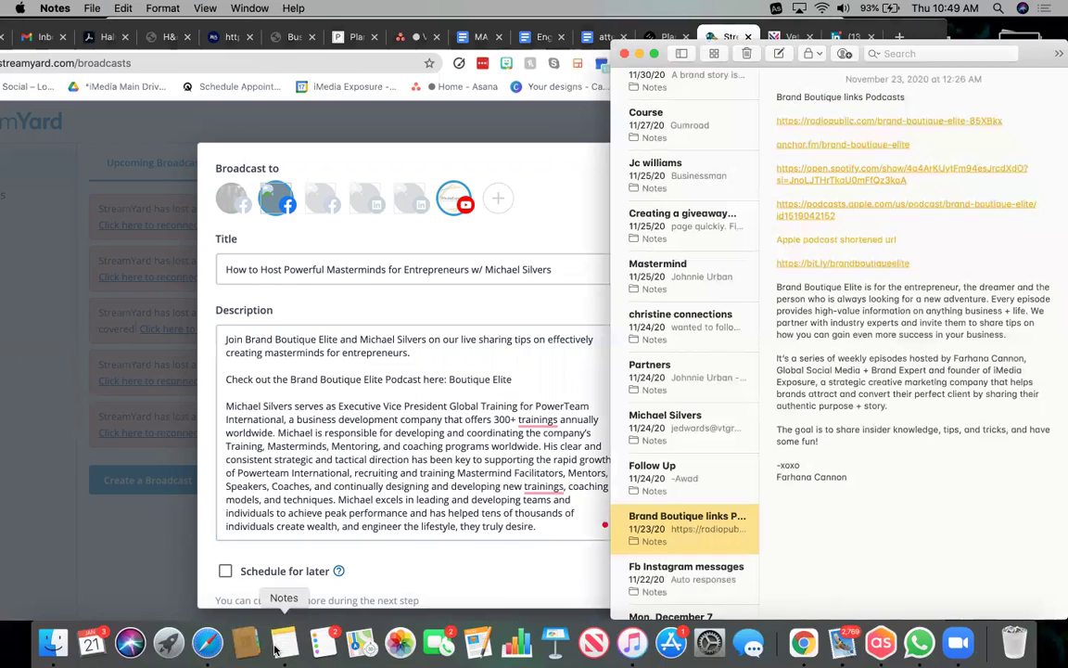
{"action": "left_click_drag", "start_coordinate": [911, 265], "coordinate": [775, 264]}
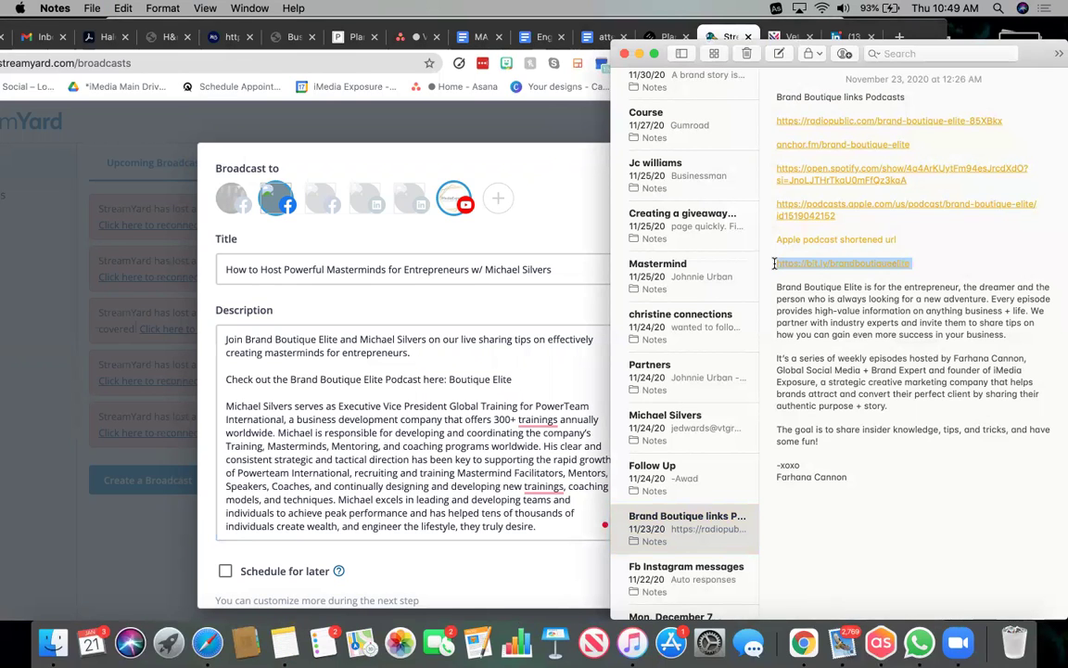
{"action": "key", "text": "super+c"}
{"action": "left_click", "coordinate": [426, 317]}
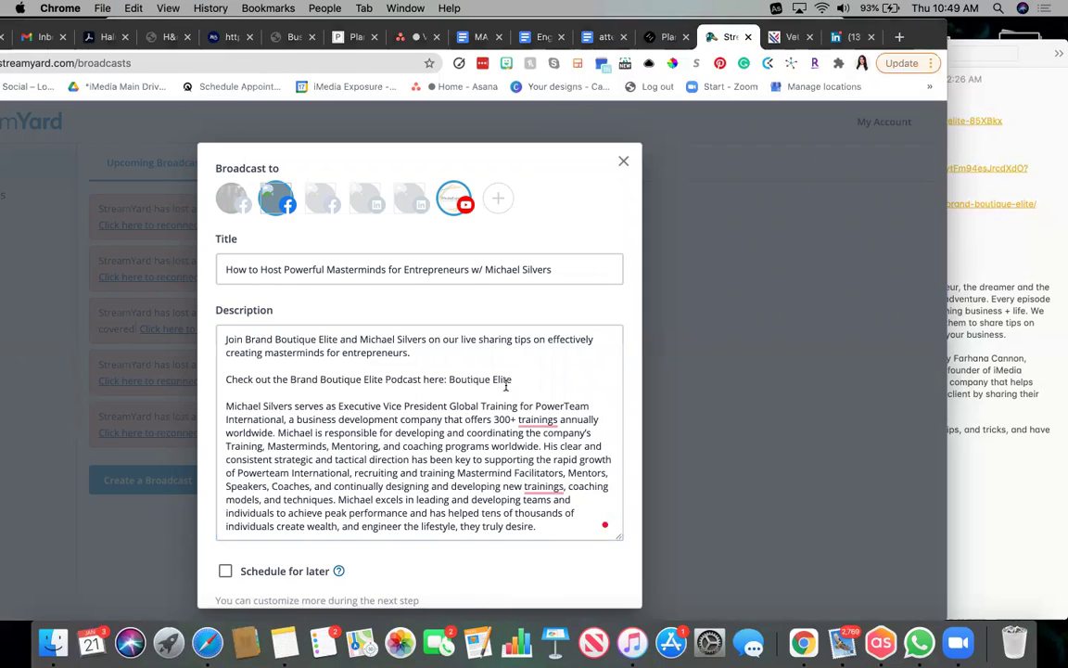
{"action": "left_click_drag", "start_coordinate": [449, 380], "coordinate": [512, 380]}
{"action": "key", "text": "BackSpace"}
{"action": "key", "text": "super+v"}
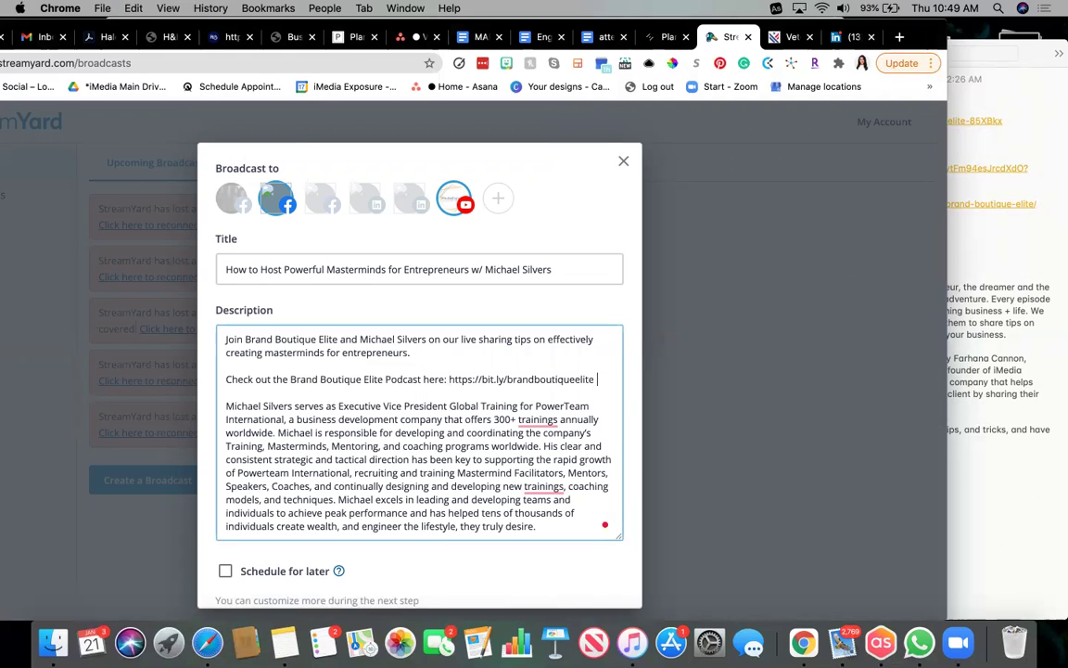
{"action": "key", "text": "Return"}
Remove the extra line break and tick Schedule for later, defaulting to today 12:45 PM EST.
{"action": "key", "text": "BackSpace"}
{"action": "scroll", "coordinate": [509, 431], "scroll_direction": "down", "scroll_amount": 5}
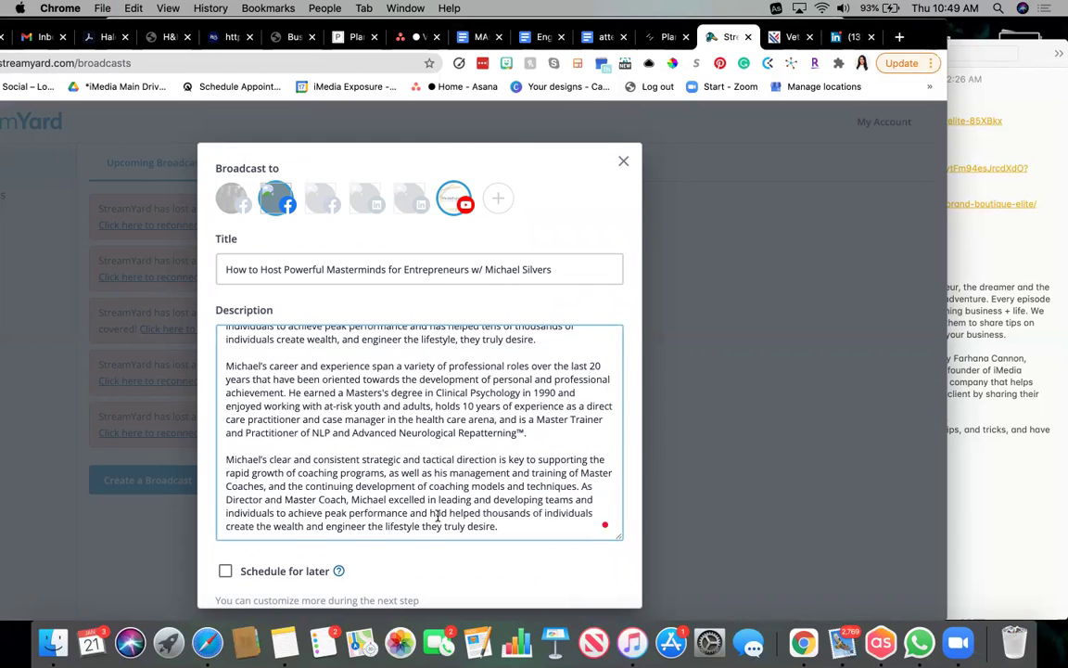
{"action": "scroll", "coordinate": [439, 517], "scroll_direction": "down", "scroll_amount": 2}
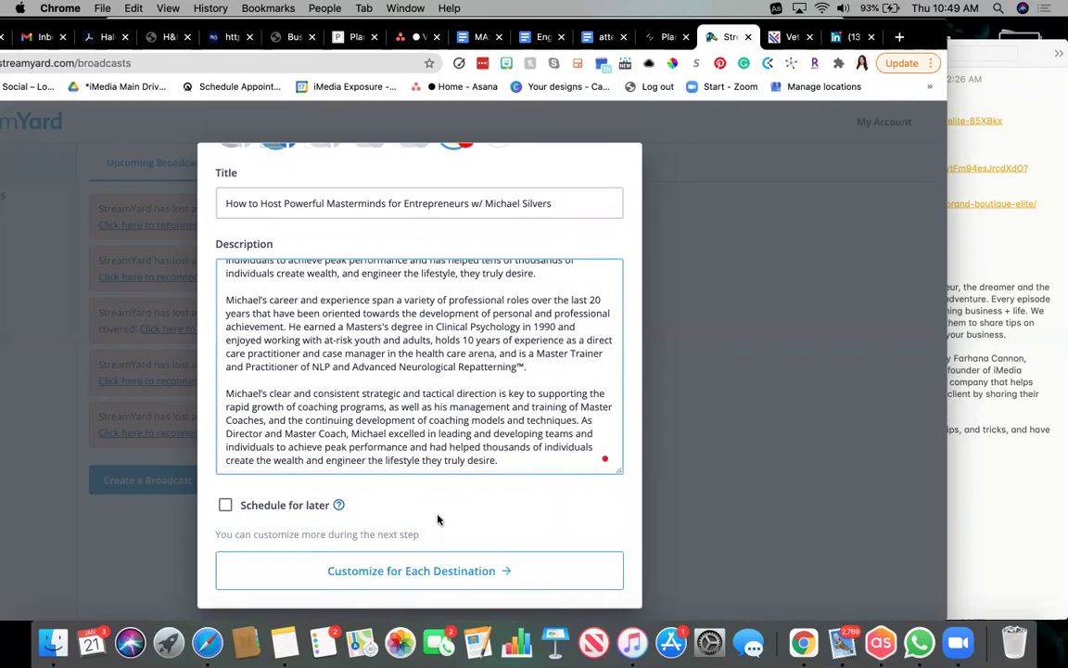
{"action": "left_click", "coordinate": [226, 505]}
{"action": "scroll", "coordinate": [453, 510], "scroll_direction": "down", "scroll_amount": 3}
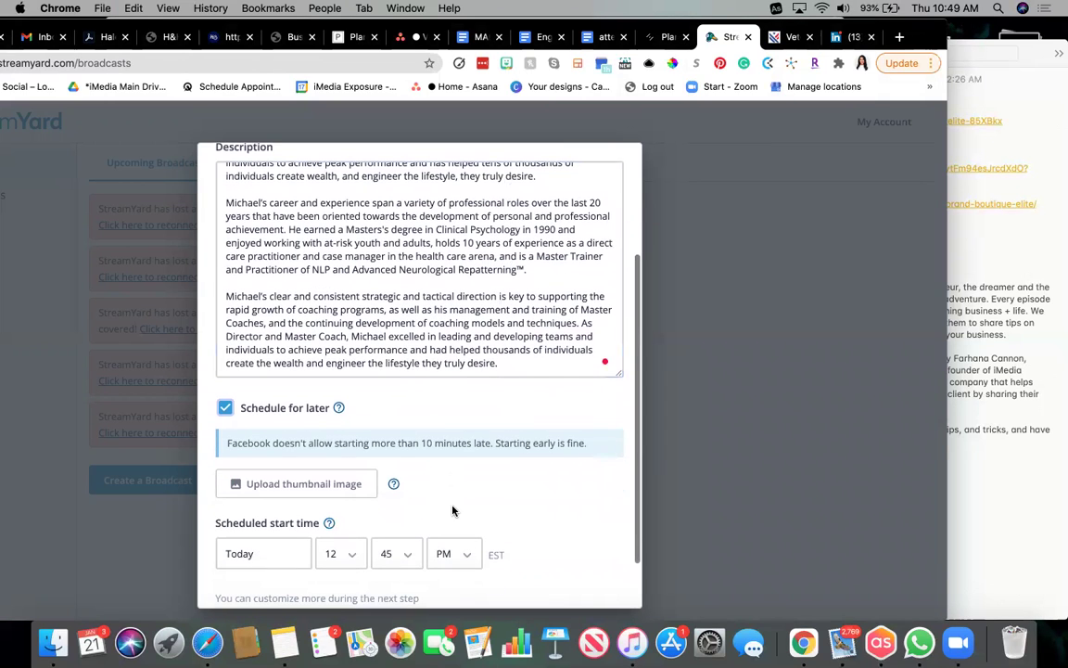
{"action": "scroll", "coordinate": [396, 452], "scroll_direction": "down", "scroll_amount": 2}
Upload the Desktop WhatsApp speaker-series image, shift the crop slightly right, and apply it as thumbnail.
{"action": "left_click", "coordinate": [345, 422]}
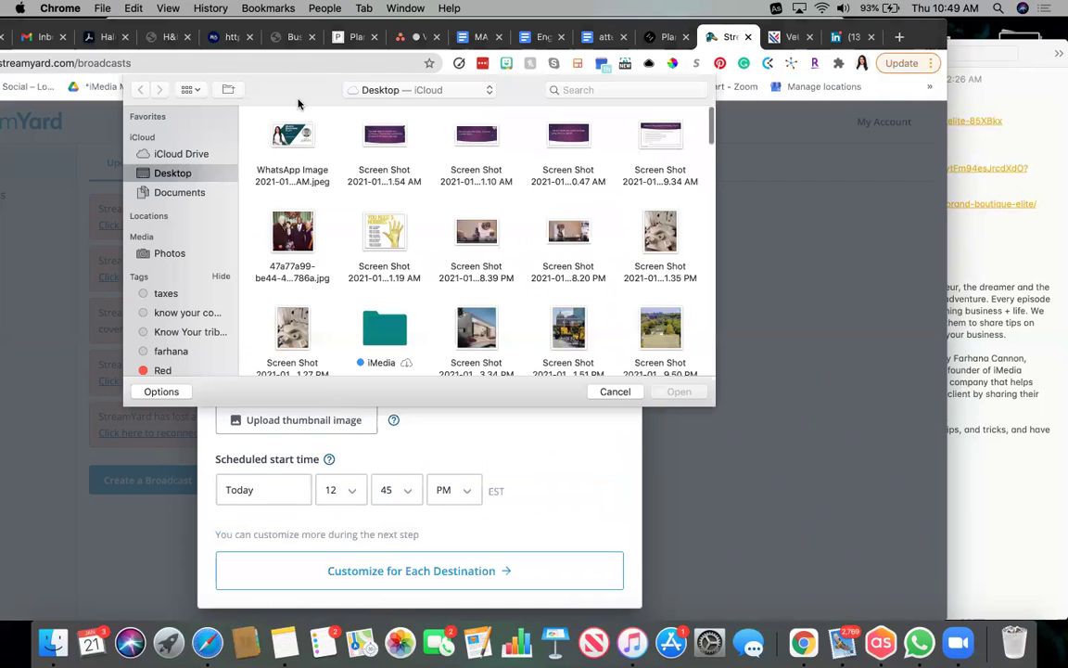
{"action": "left_click", "coordinate": [292, 140]}
{"action": "left_click", "coordinate": [677, 391]}
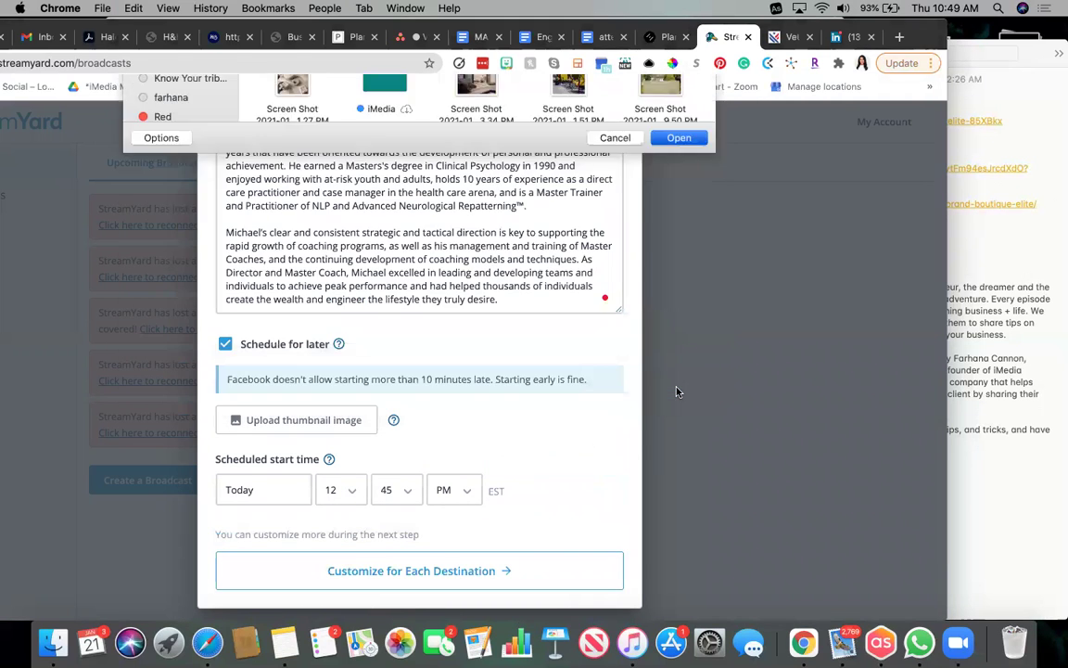
{"action": "left_click_drag", "start_coordinate": [424, 330], "coordinate": [439, 328]}
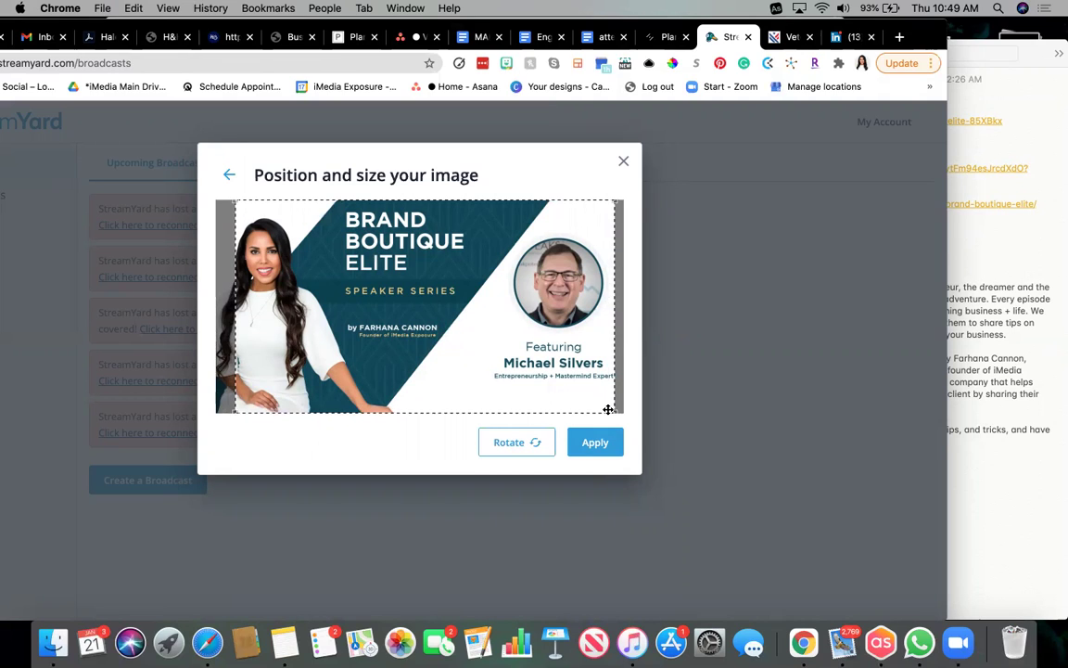
{"action": "mouse_move", "coordinate": [616, 401]}
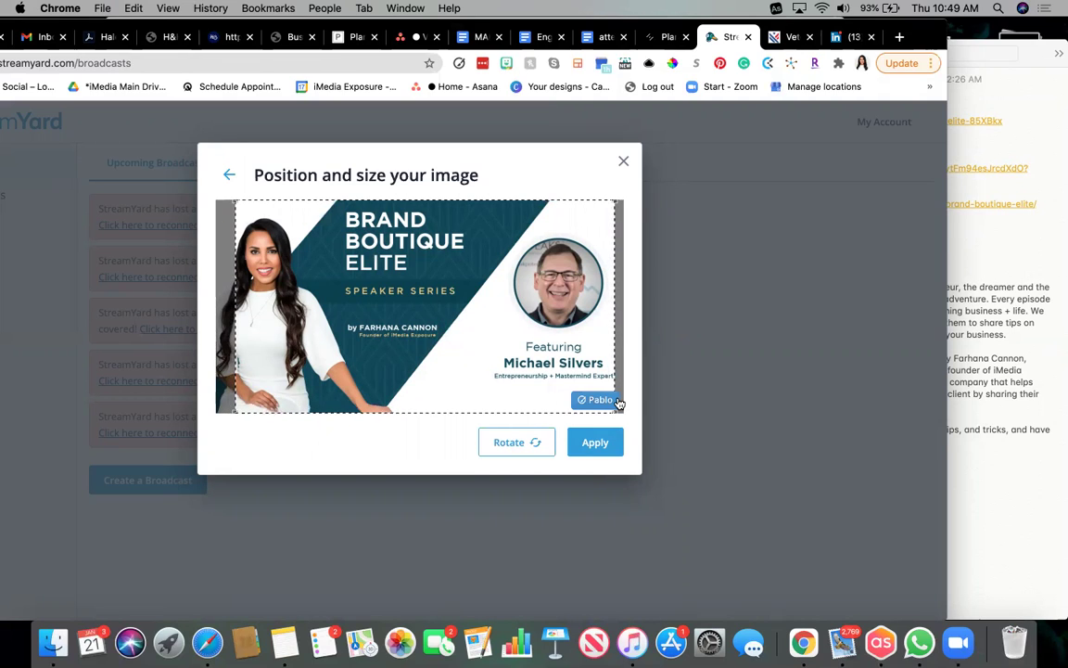
{"action": "left_click", "coordinate": [603, 445]}
{"action": "scroll", "coordinate": [605, 446], "scroll_direction": "down", "scroll_amount": 5}
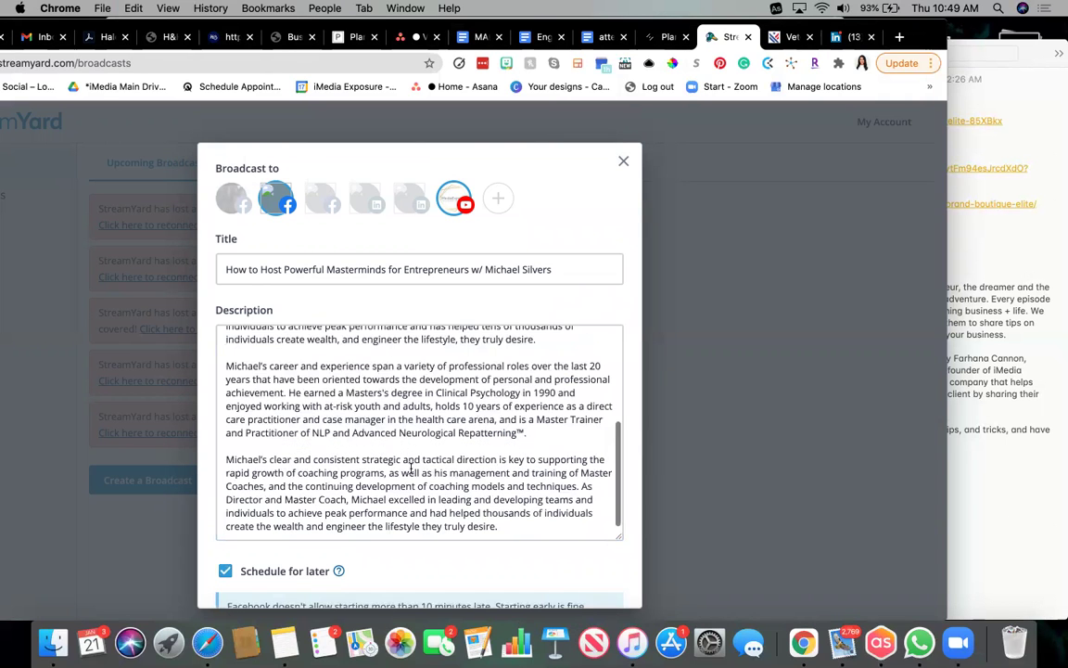
Set the broadcast start time to 12:00 PM, keeping hour 12 and choosing minutes 00.
{"action": "scroll", "coordinate": [400, 553], "scroll_direction": "down", "scroll_amount": 5}
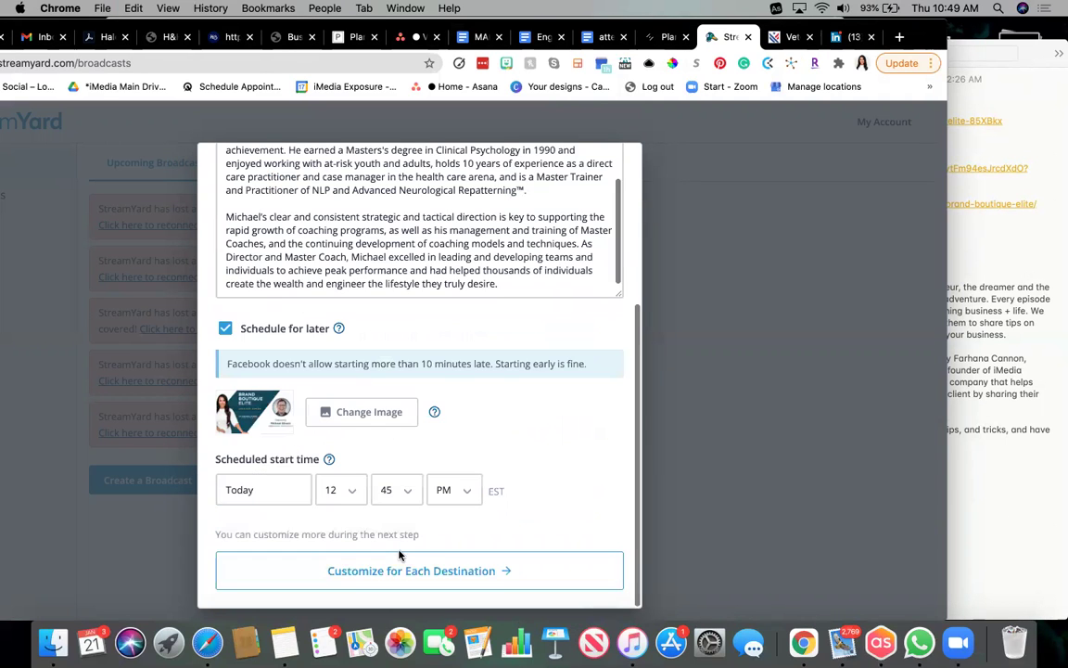
{"action": "left_click", "coordinate": [341, 489]}
{"action": "left_click", "coordinate": [342, 489]}
{"action": "left_click", "coordinate": [391, 490]}
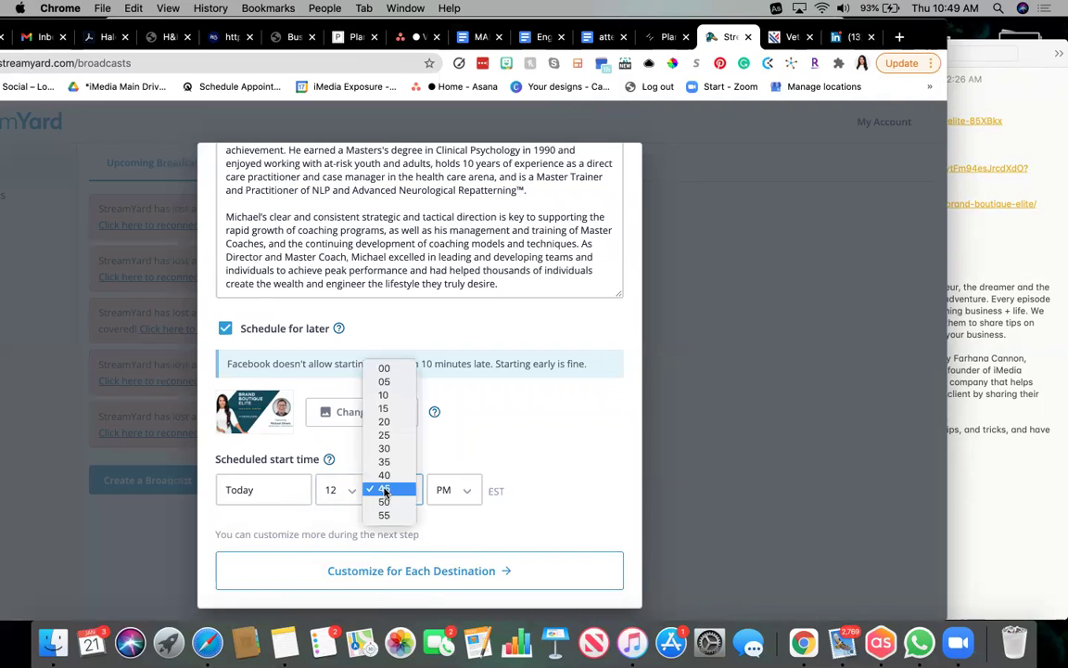
{"action": "left_click", "coordinate": [394, 370]}
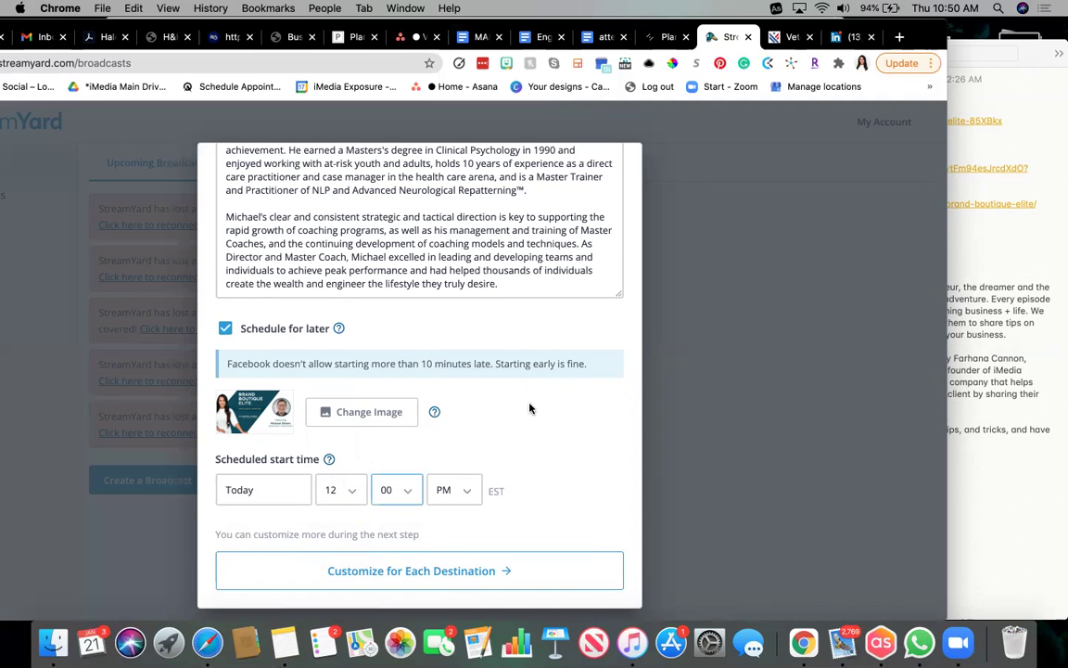
Create the scheduled broadcast with per-destination settings for Facebook and YouTube, retrying once.
{"action": "left_click", "coordinate": [434, 573]}
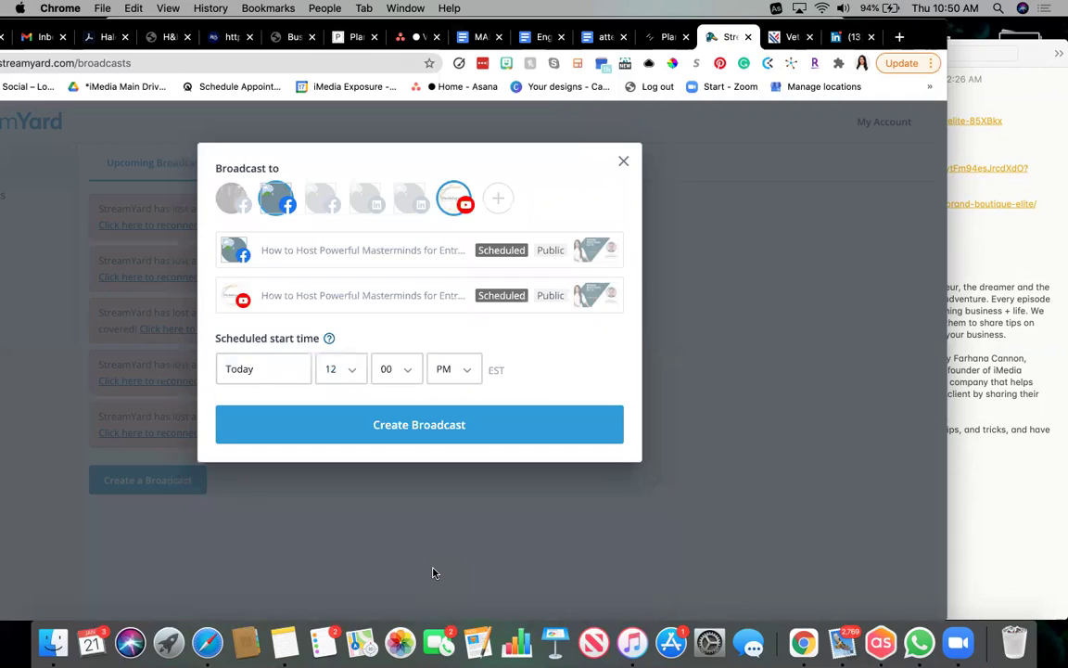
{"action": "left_click", "coordinate": [437, 427]}
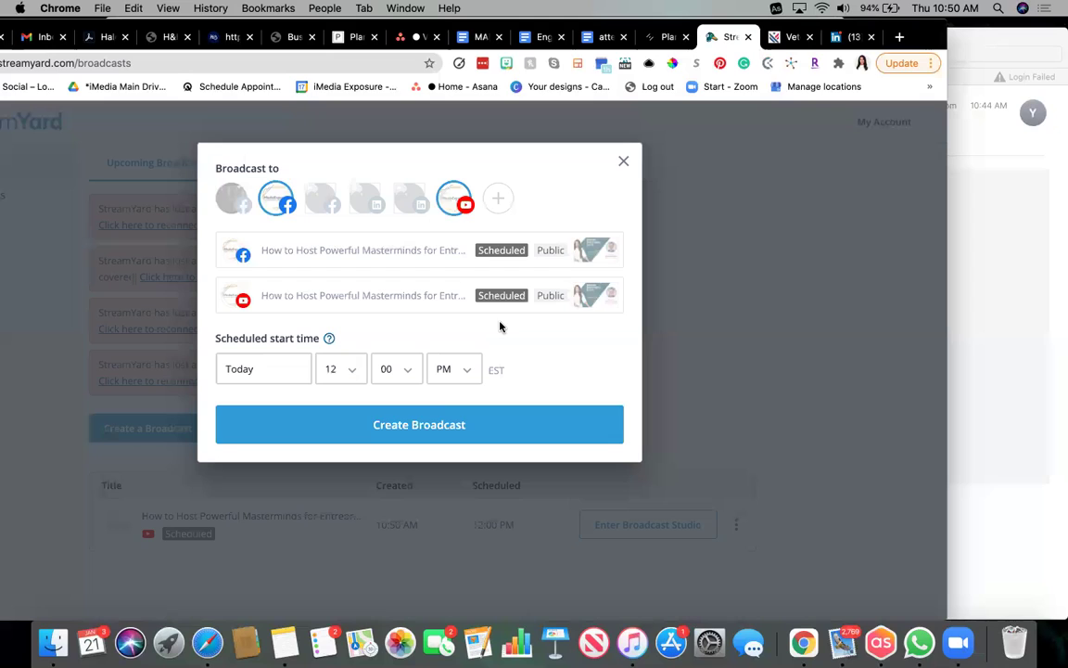
{"action": "left_click", "coordinate": [415, 429]}
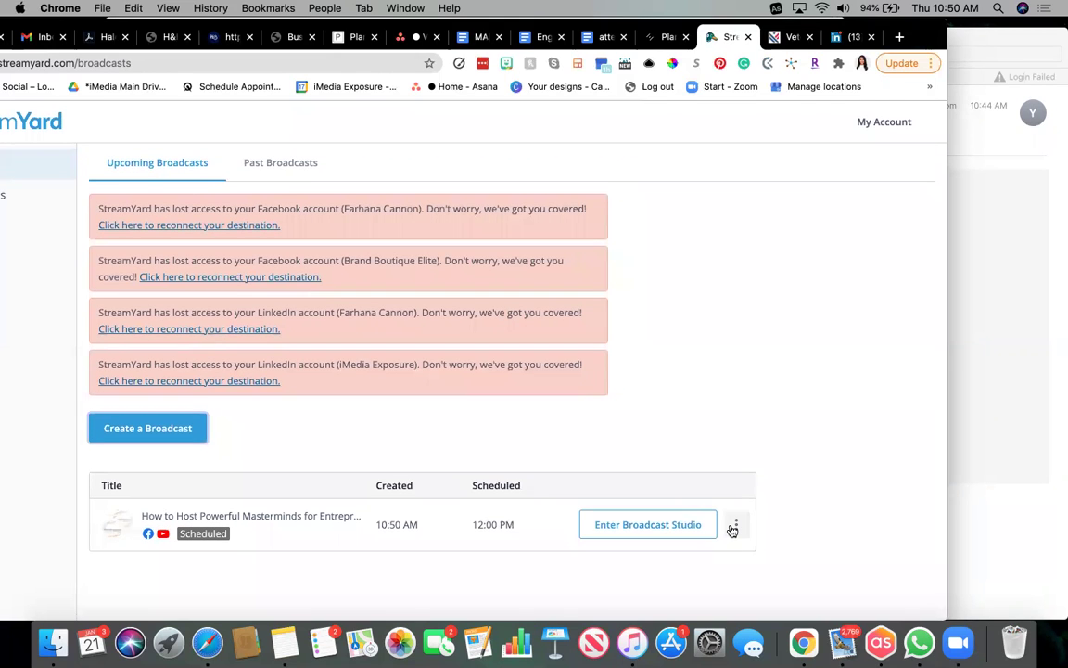
Copy the scheduled broadcast's guest invite link and choose to send the invite through Gmail.
{"action": "left_click", "coordinate": [735, 527]}
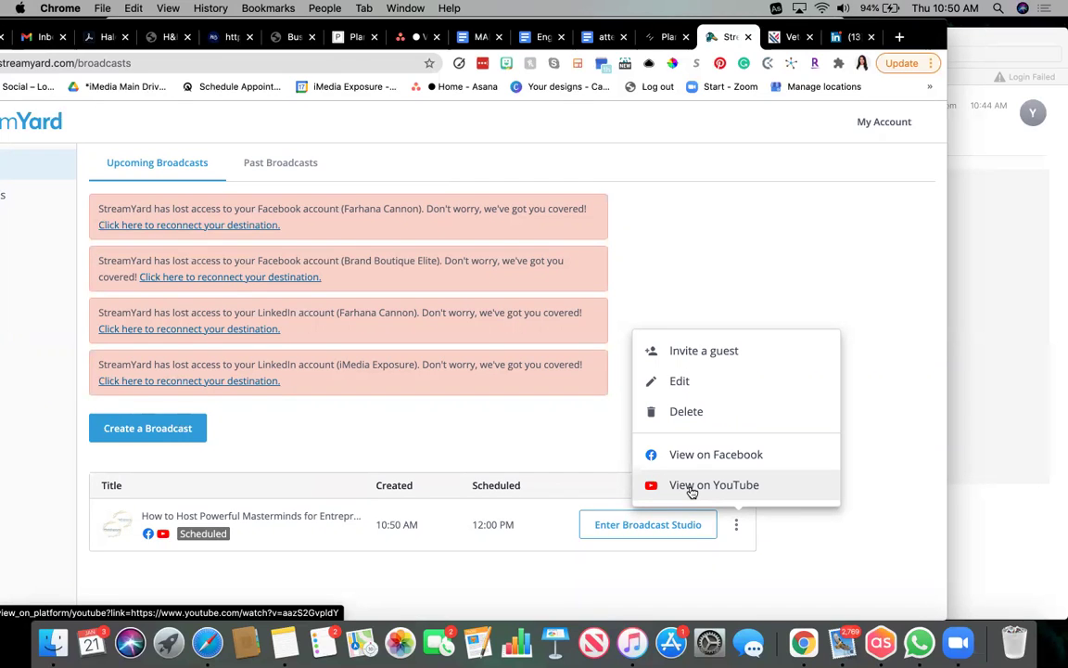
{"action": "left_click", "coordinate": [709, 350]}
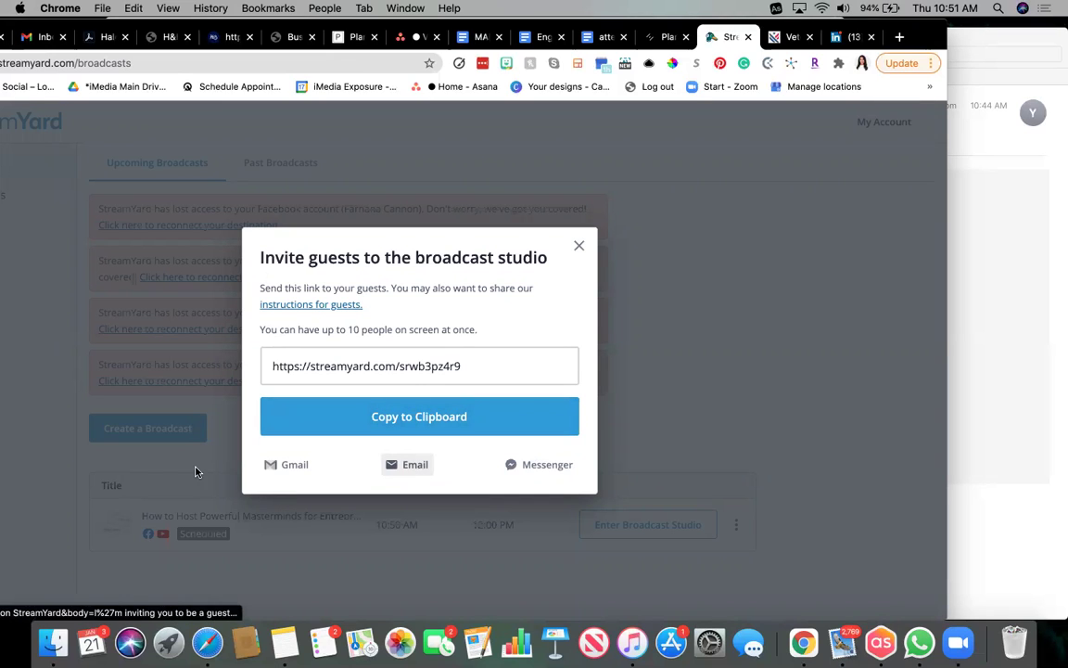
{"action": "left_click", "coordinate": [407, 466]}
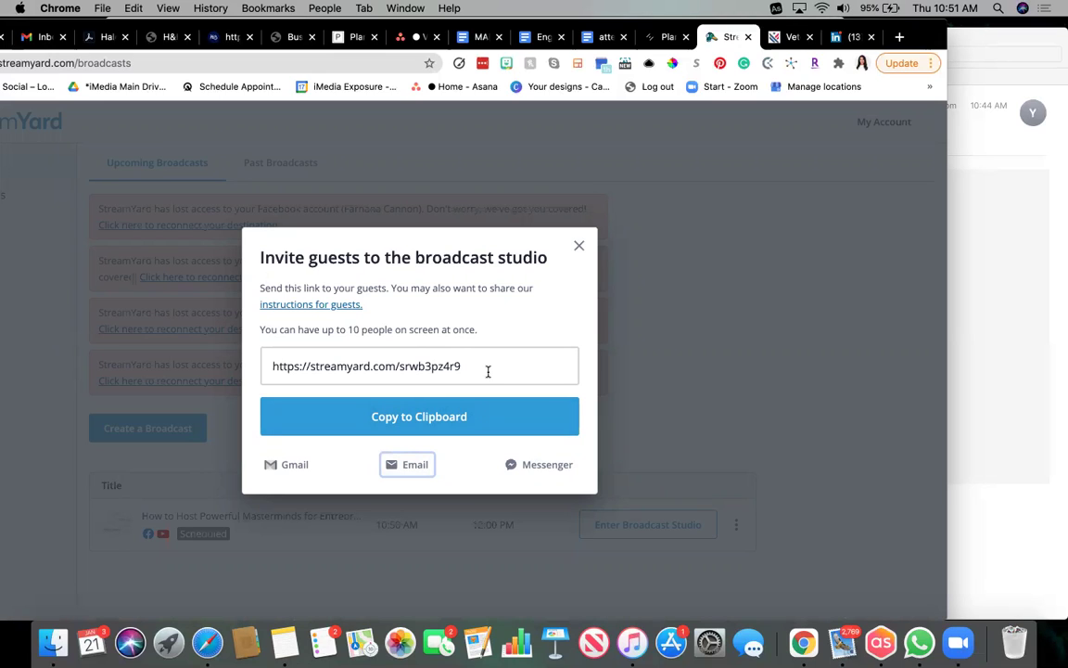
{"action": "left_click", "coordinate": [447, 419]}
{"action": "left_click", "coordinate": [295, 465]}
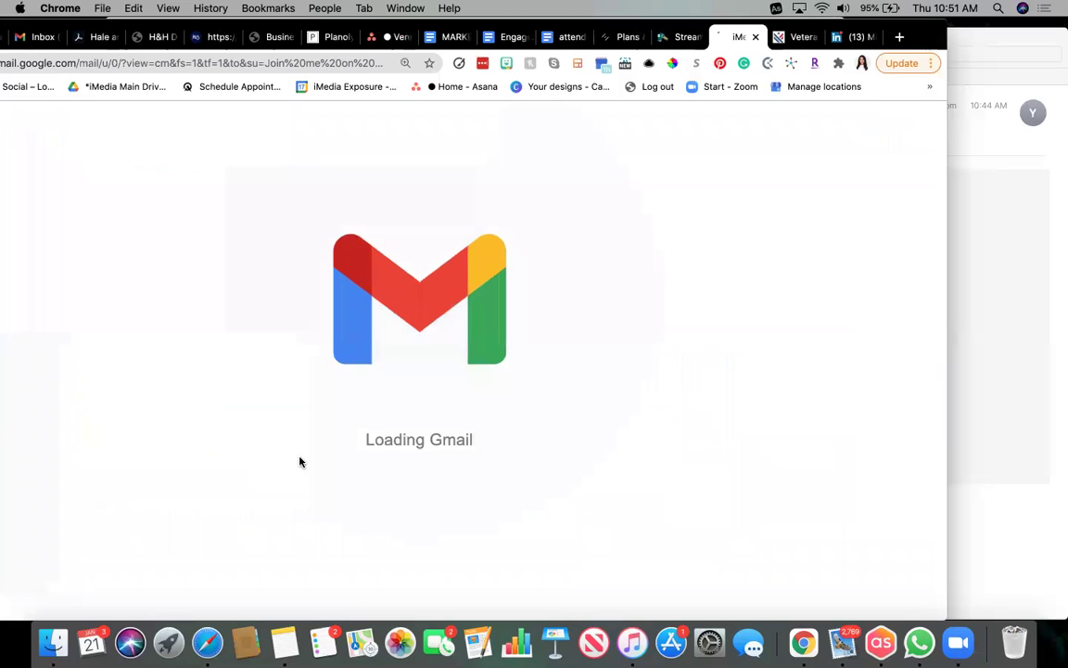
Send the prefilled studio-link invitation to the guest's Gmail contact, then close the compose tab.
{"action": "left_click_drag", "start_coordinate": [965, 30], "coordinate": [1057, 30]}
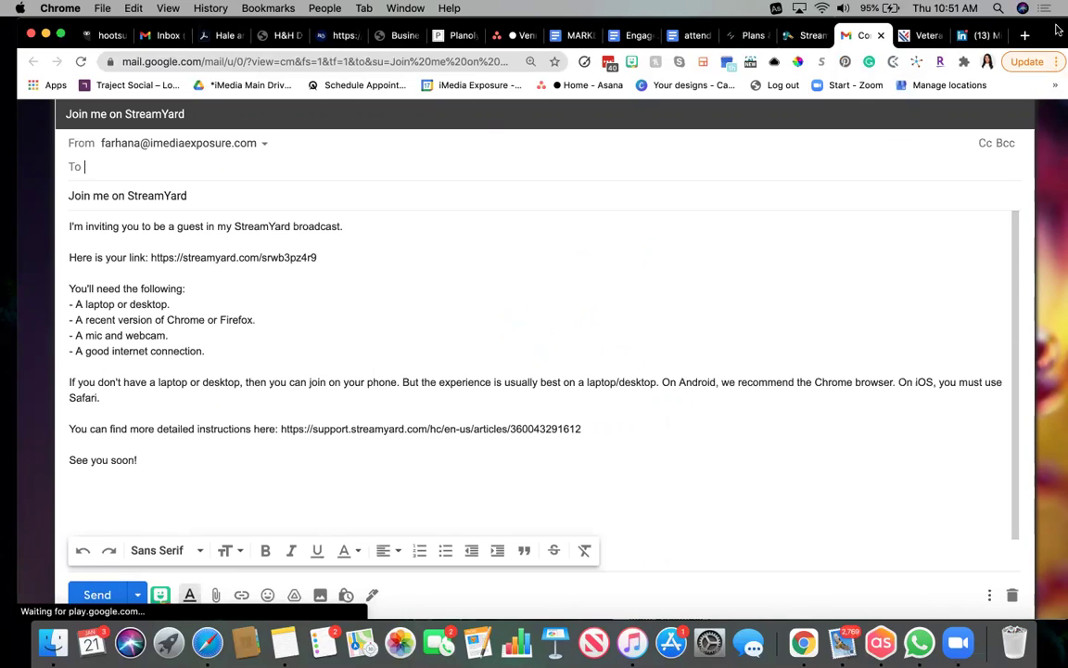
{"action": "type", "text": "mic"}
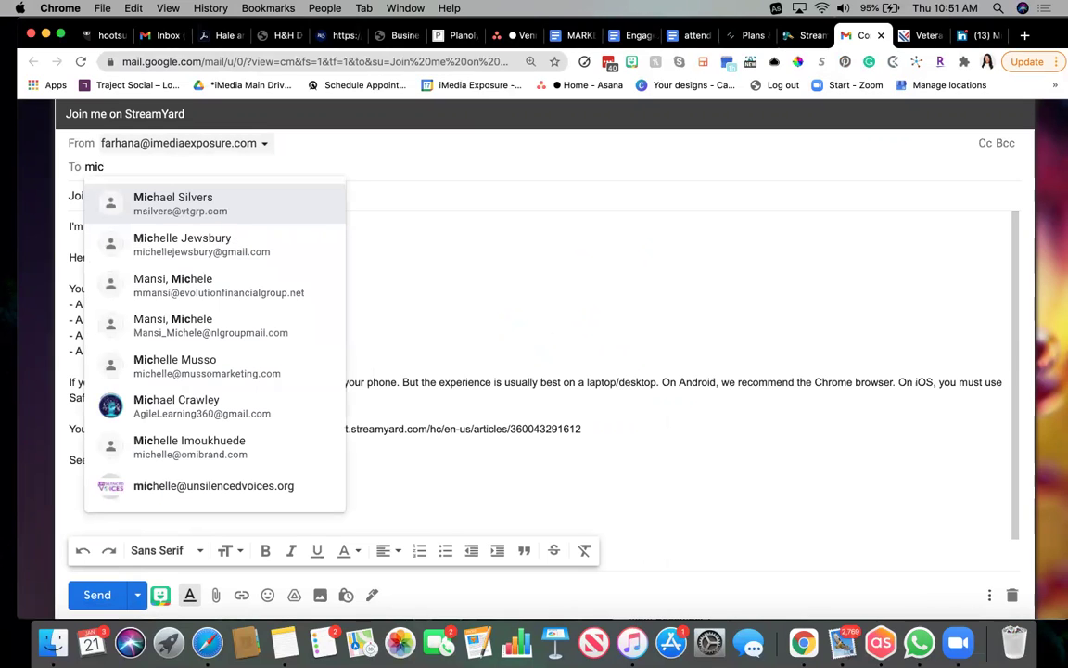
{"action": "key", "text": "Return"}
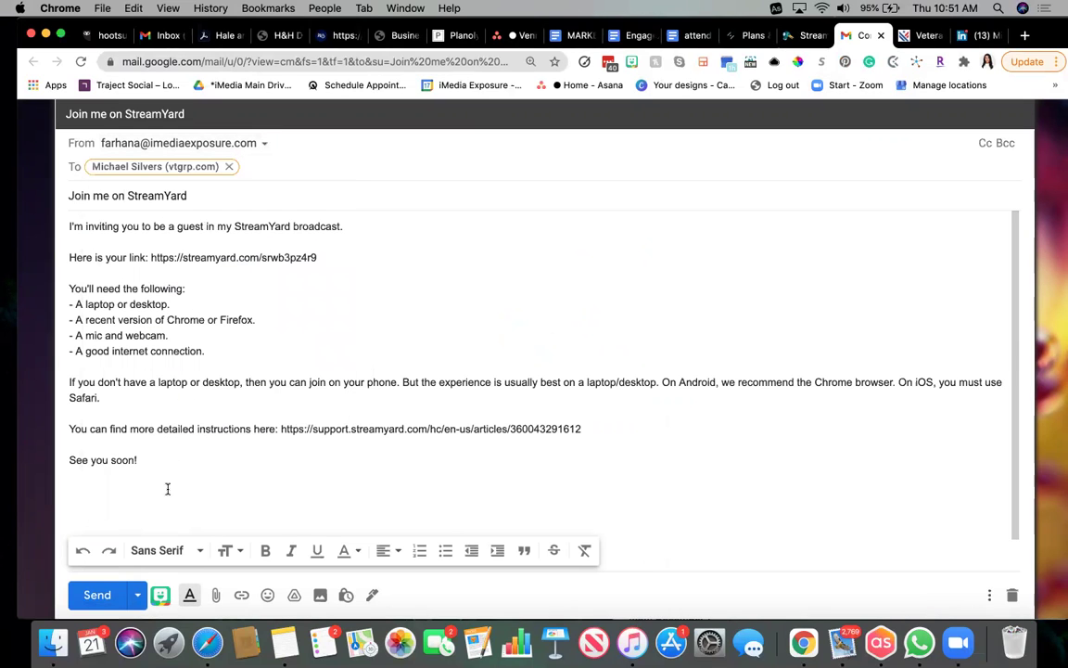
{"action": "left_click", "coordinate": [168, 488]}
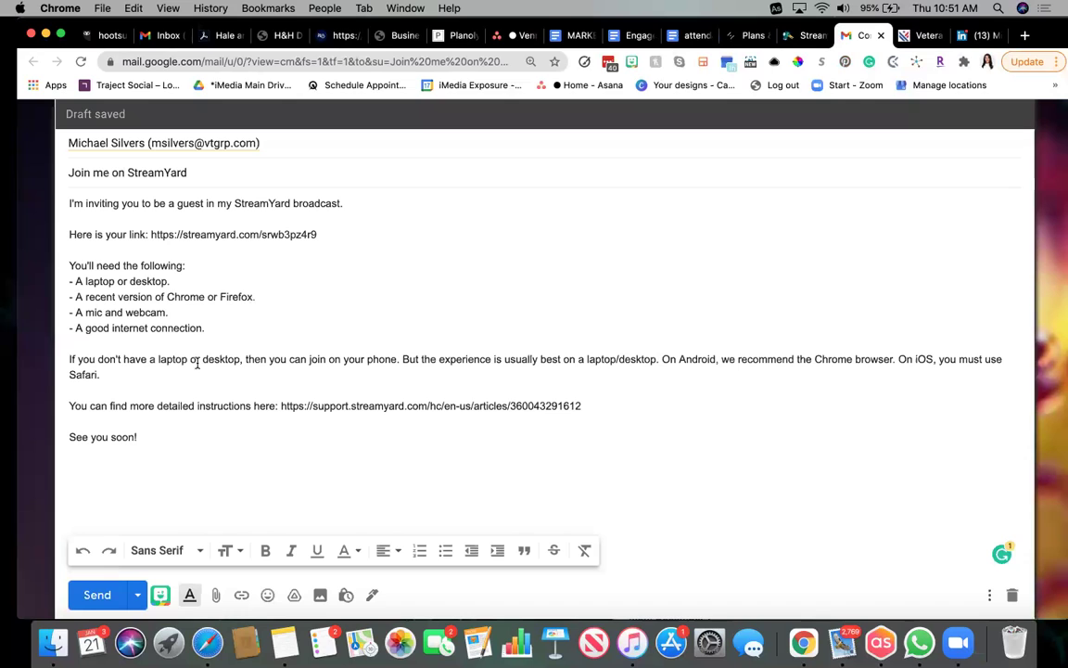
{"action": "left_click", "coordinate": [82, 603]}
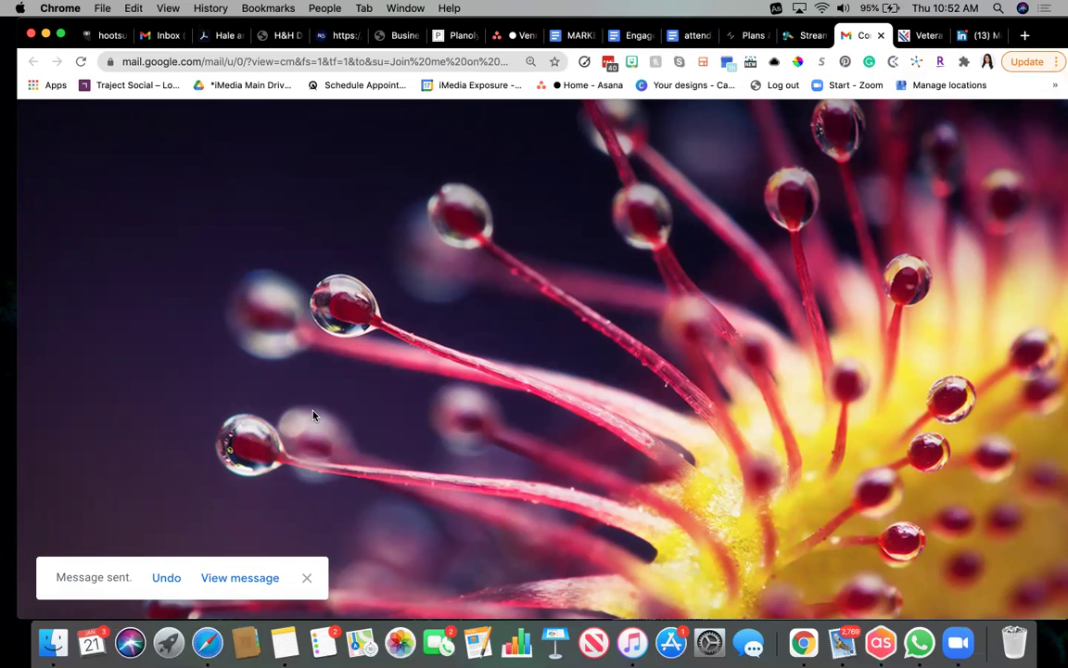
{"action": "key", "text": "super+w"}
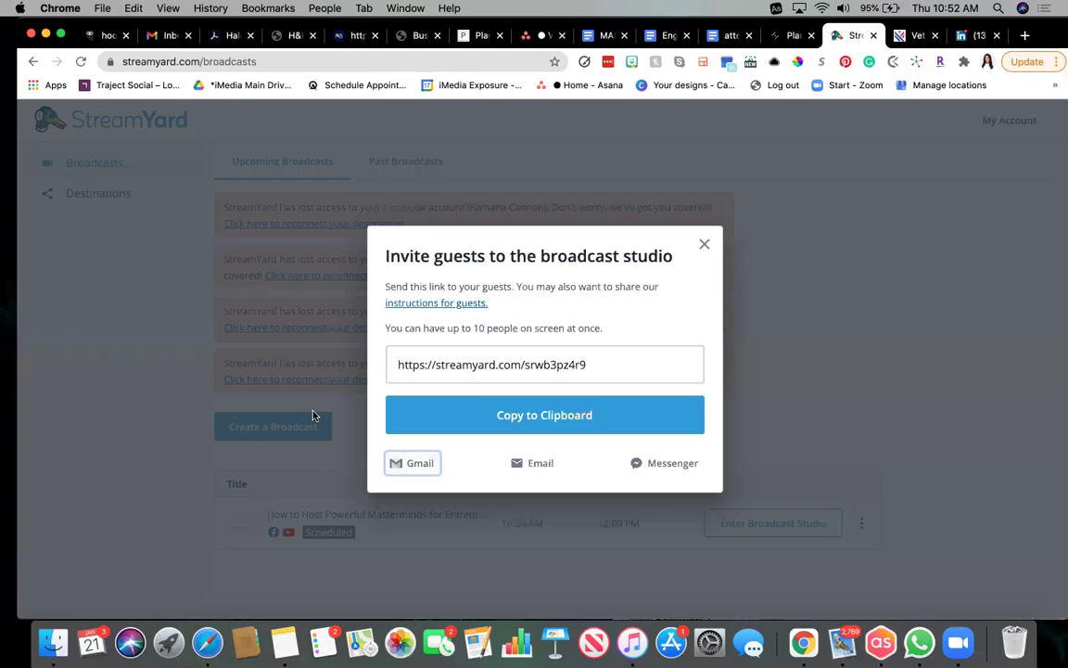